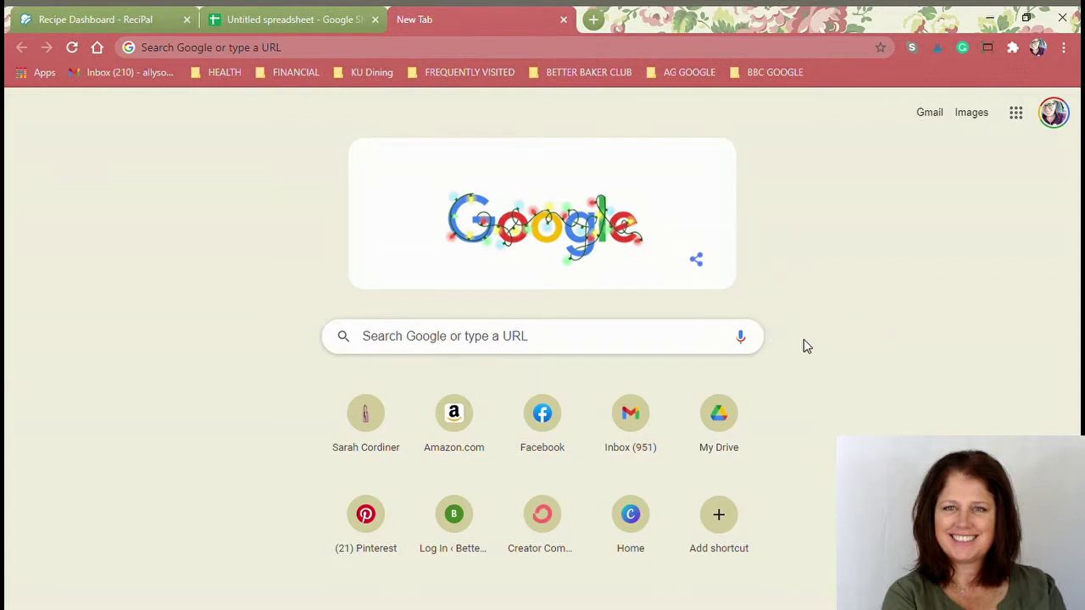
Step: Load avery.com in the new Chrome tab
{"action": "left_click", "coordinate": [539, 53]}
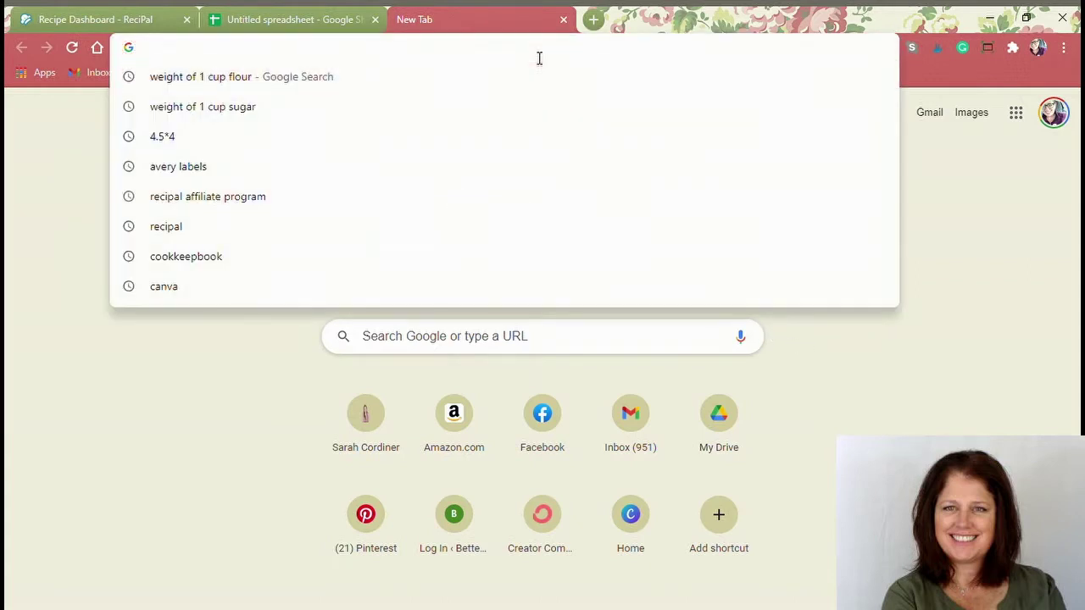
{"action": "type", "text": "avery"}
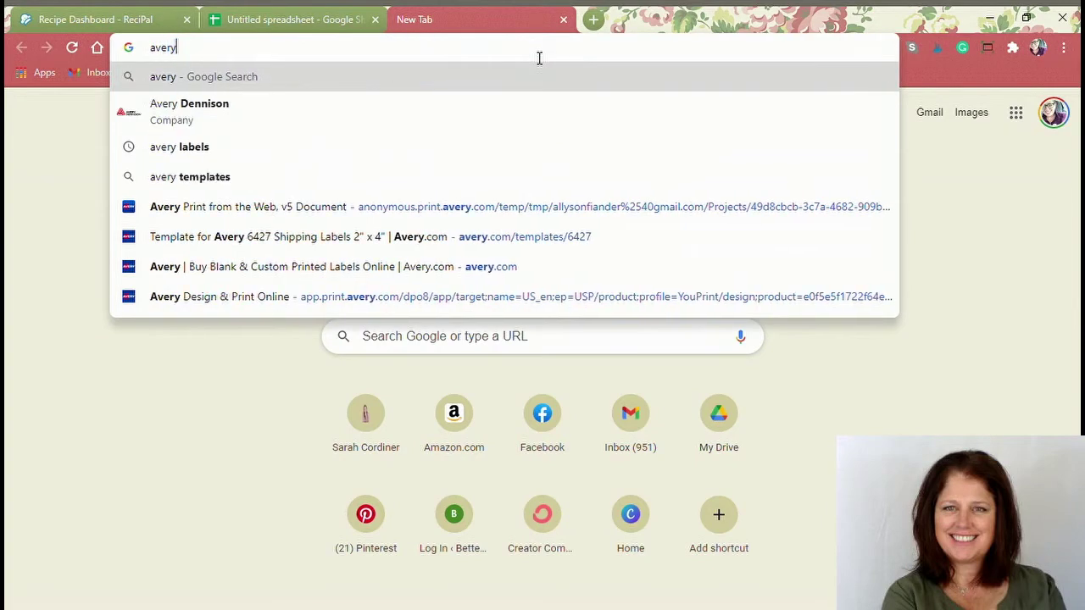
{"action": "type", "text": ".com"}
{"action": "key", "text": "Return"}
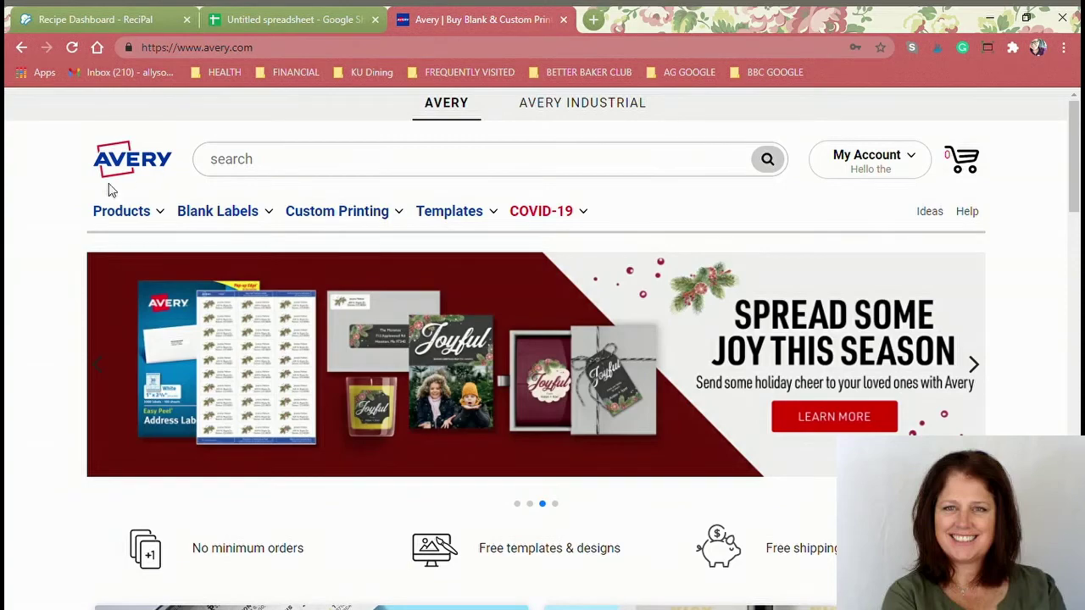
{"action": "mouse_move", "coordinate": [103, 216]}
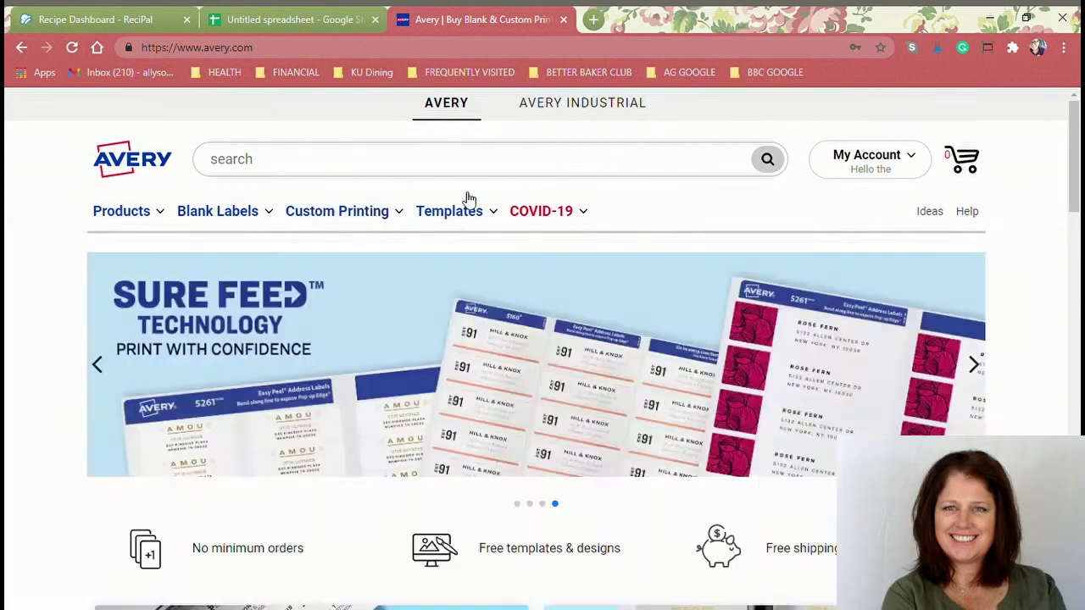
Step: Open the Templates dropdown from the Avery home page menu bar
{"action": "mouse_move", "coordinate": [504, 211]}
{"action": "left_click", "coordinate": [477, 209]}
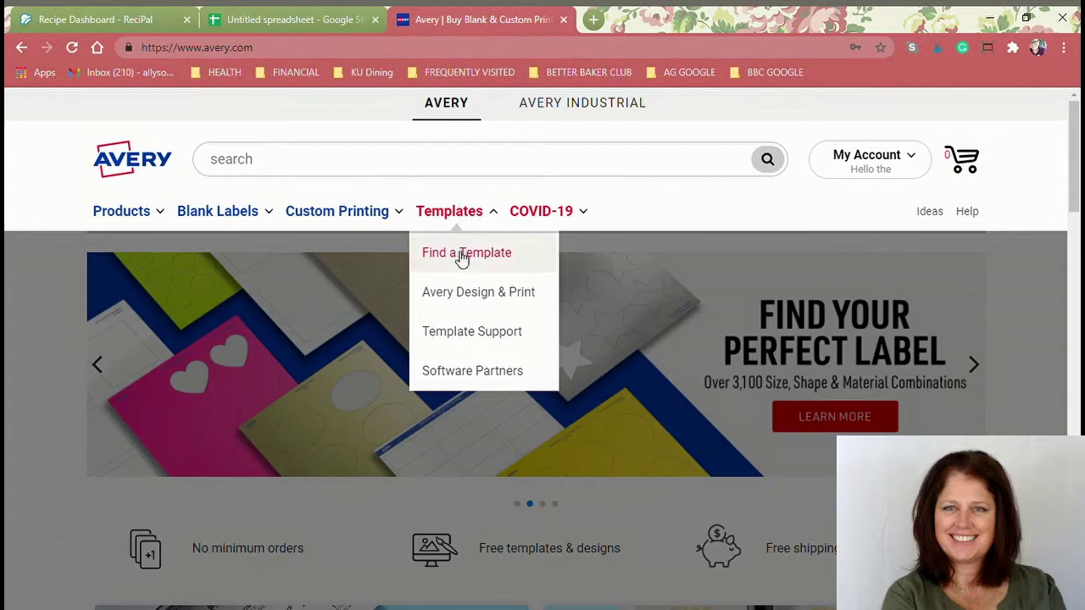
Step: Search for template 6427 and start designing it online
{"action": "left_click", "coordinate": [462, 256]}
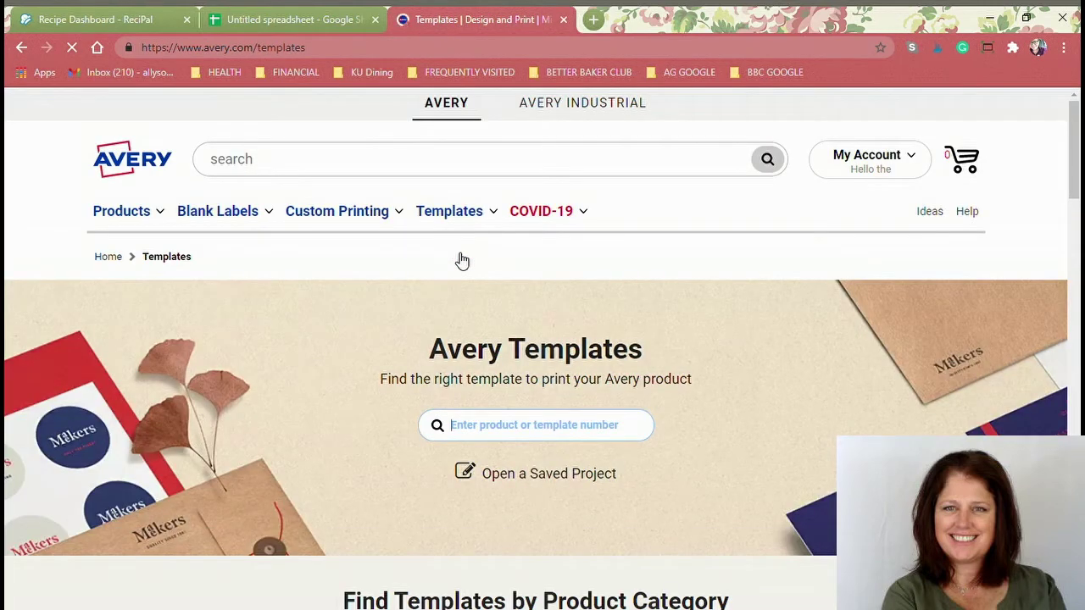
{"action": "left_click", "coordinate": [492, 436]}
{"action": "type", "text": "6427"}
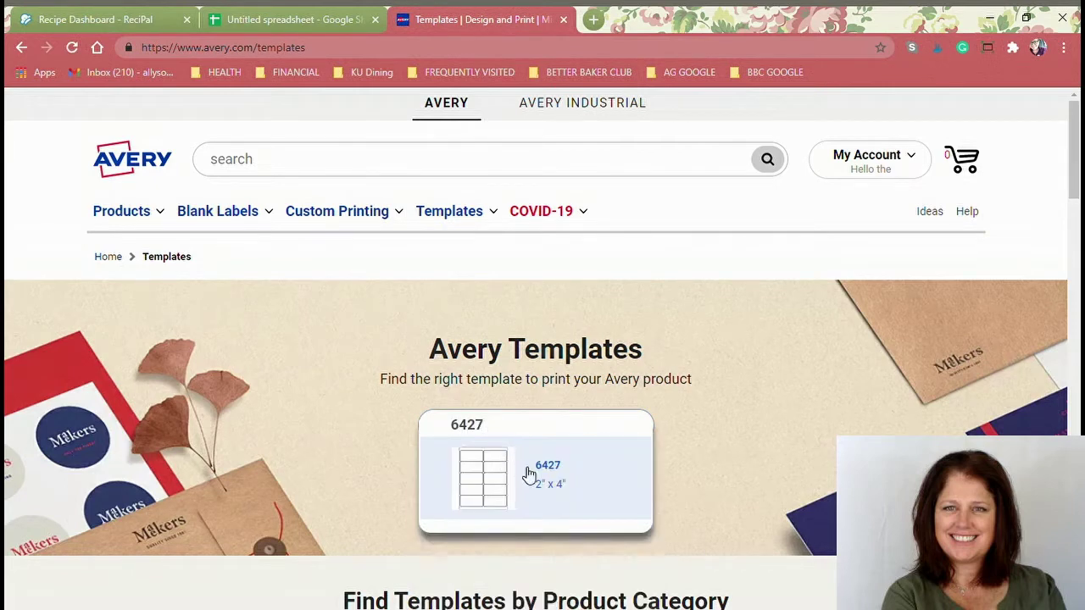
{"action": "left_click", "coordinate": [535, 477]}
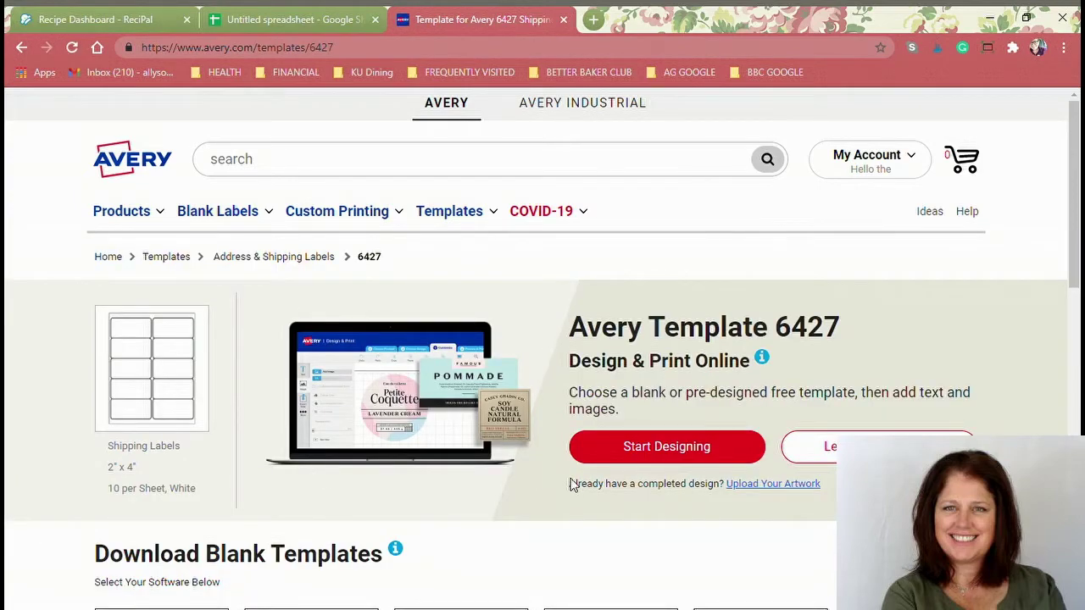
{"action": "left_click", "coordinate": [711, 448]}
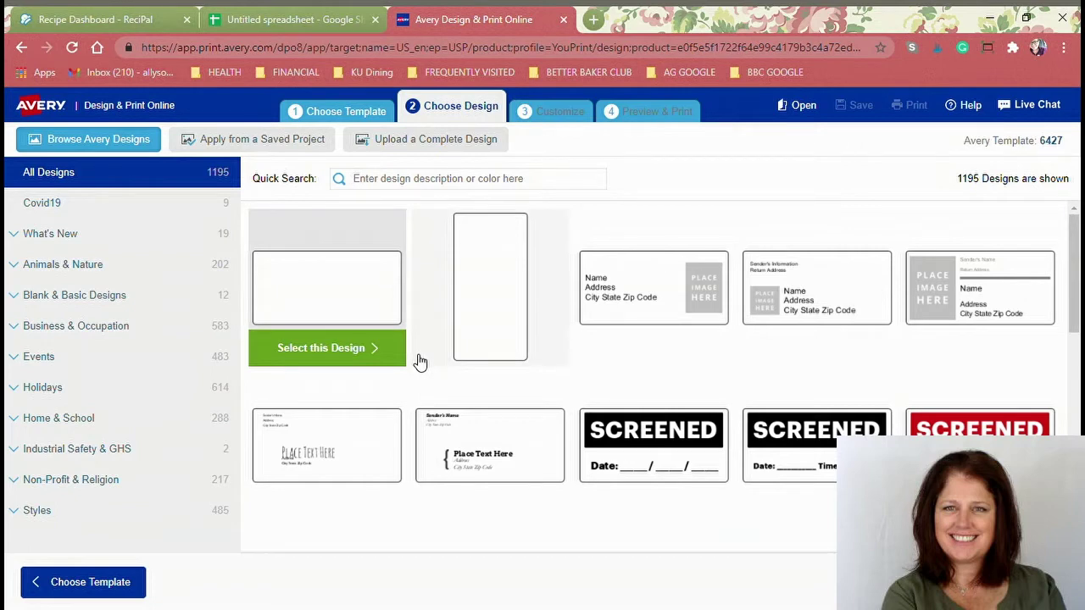
{"action": "scroll", "coordinate": [419, 362], "scroll_direction": "down", "scroll_amount": 3}
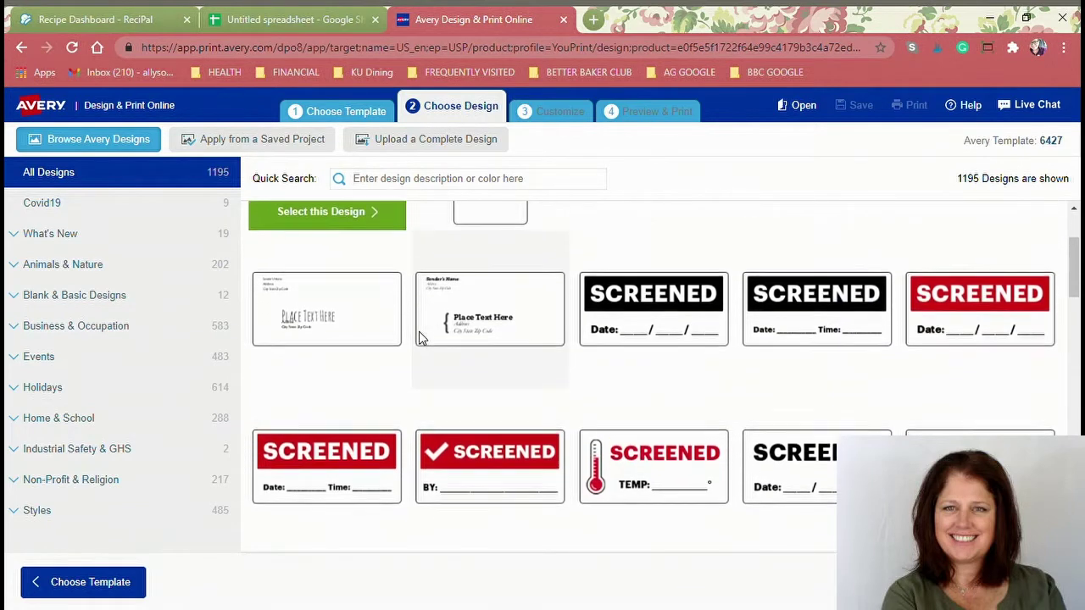
{"action": "scroll", "coordinate": [419, 338], "scroll_direction": "down", "scroll_amount": 1}
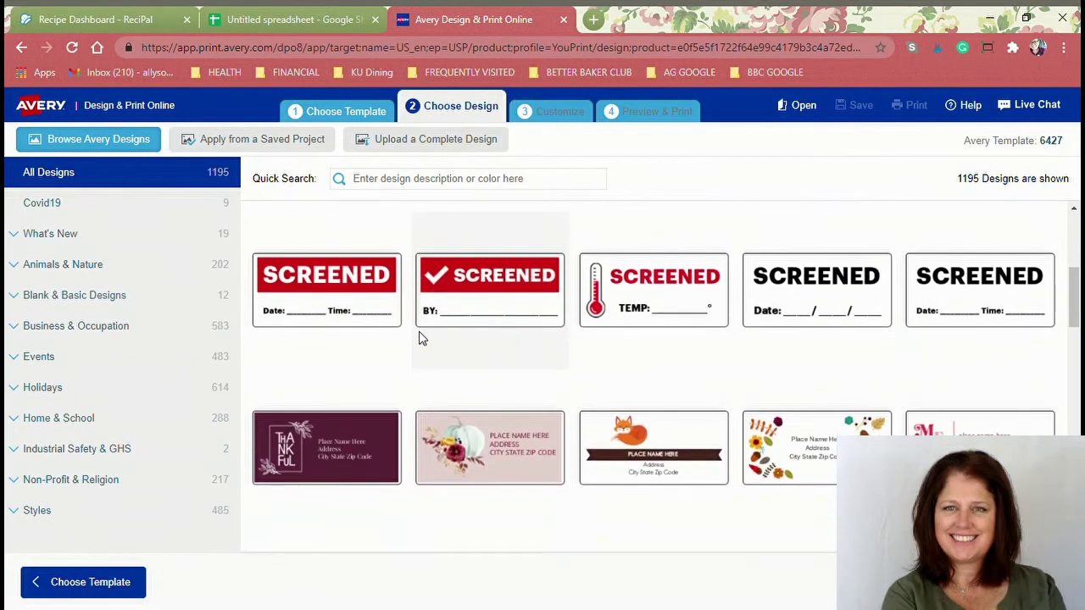
{"action": "scroll", "coordinate": [423, 332], "scroll_direction": "down", "scroll_amount": 4}
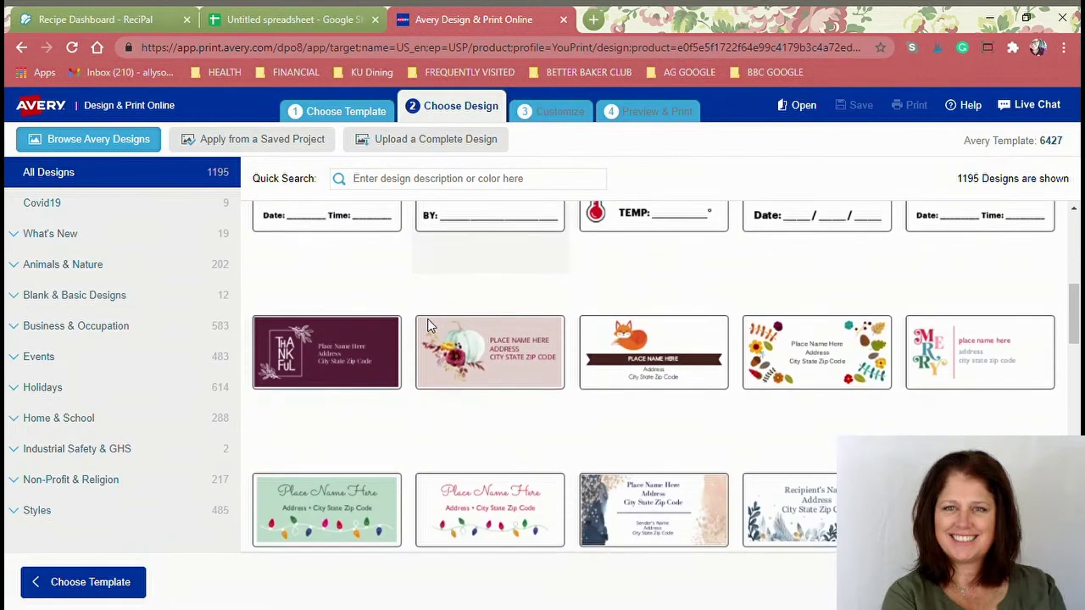
{"action": "scroll", "coordinate": [427, 327], "scroll_direction": "down", "scroll_amount": 3}
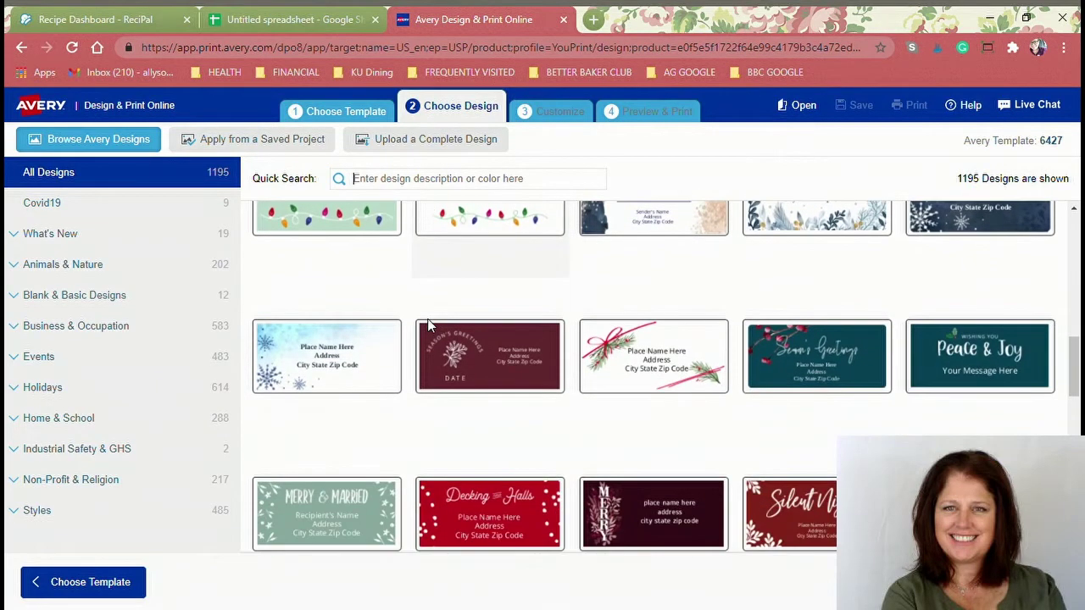
{"action": "scroll", "coordinate": [427, 326], "scroll_direction": "up", "scroll_amount": 1}
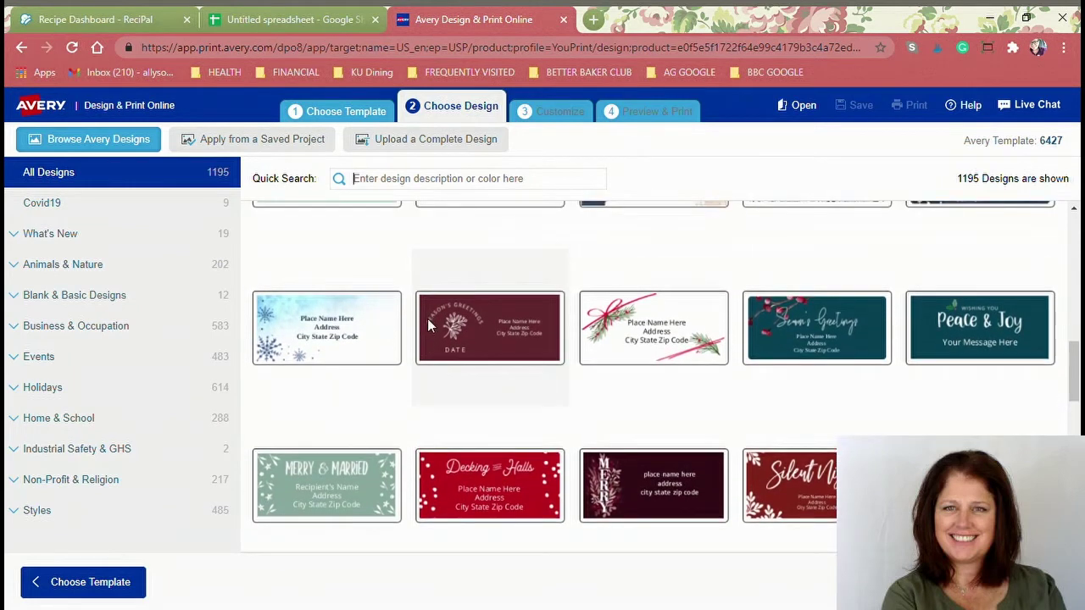
{"action": "scroll", "coordinate": [427, 319], "scroll_direction": "up", "scroll_amount": 1}
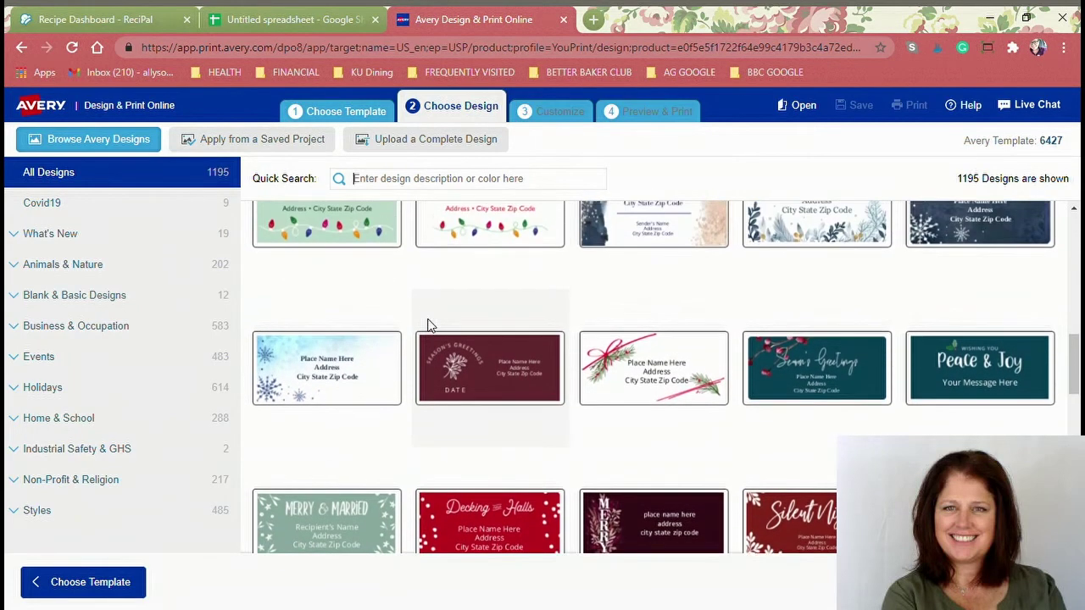
{"action": "scroll", "coordinate": [428, 326], "scroll_direction": "up", "scroll_amount": 1}
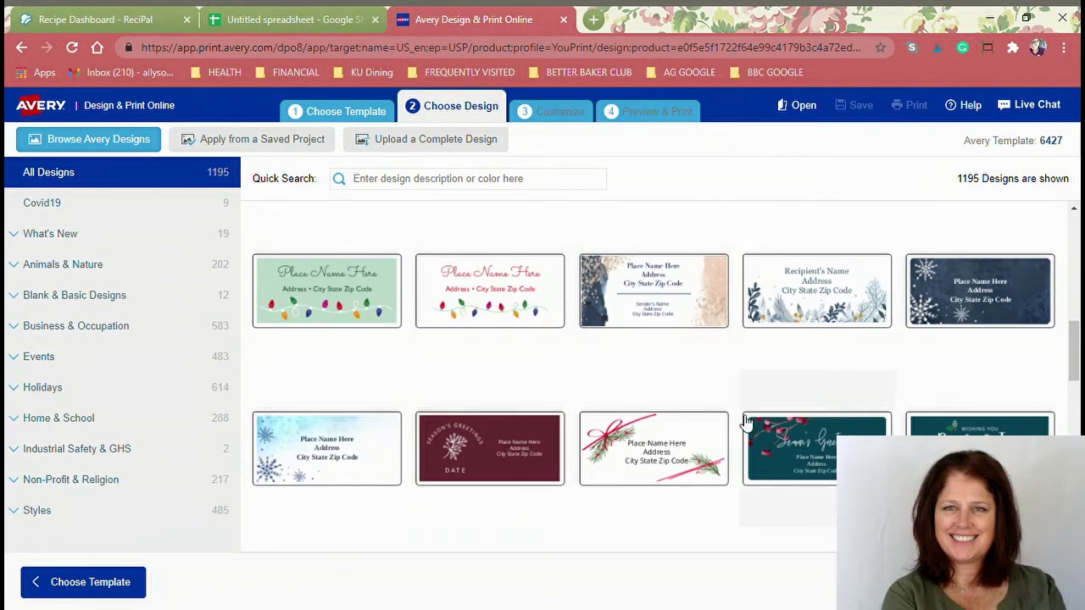
{"action": "scroll", "coordinate": [746, 421], "scroll_direction": "down", "scroll_amount": 6}
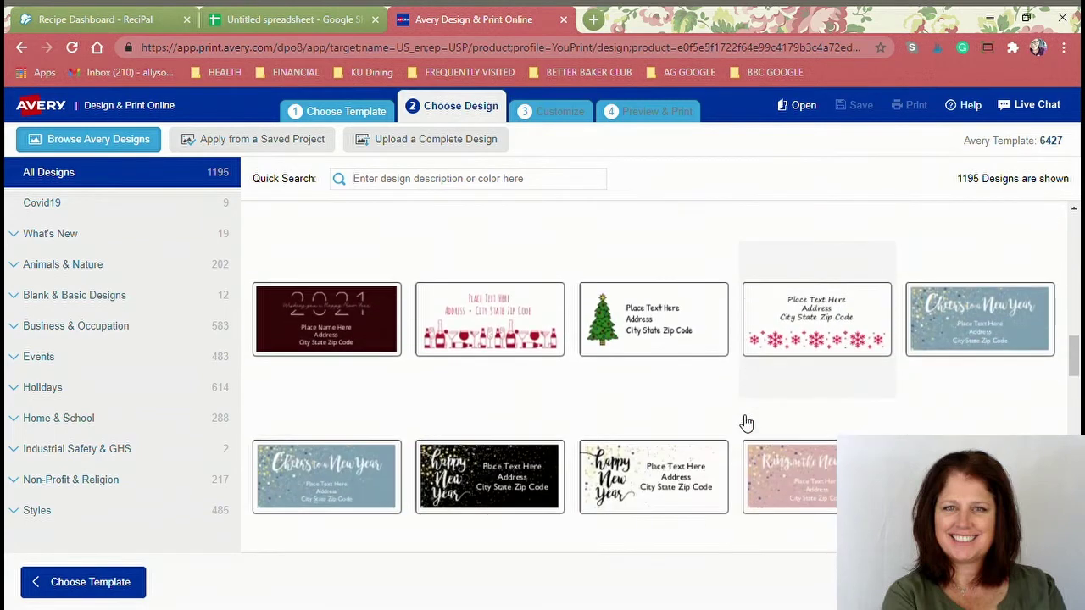
{"action": "scroll", "coordinate": [746, 421], "scroll_direction": "down", "scroll_amount": 3}
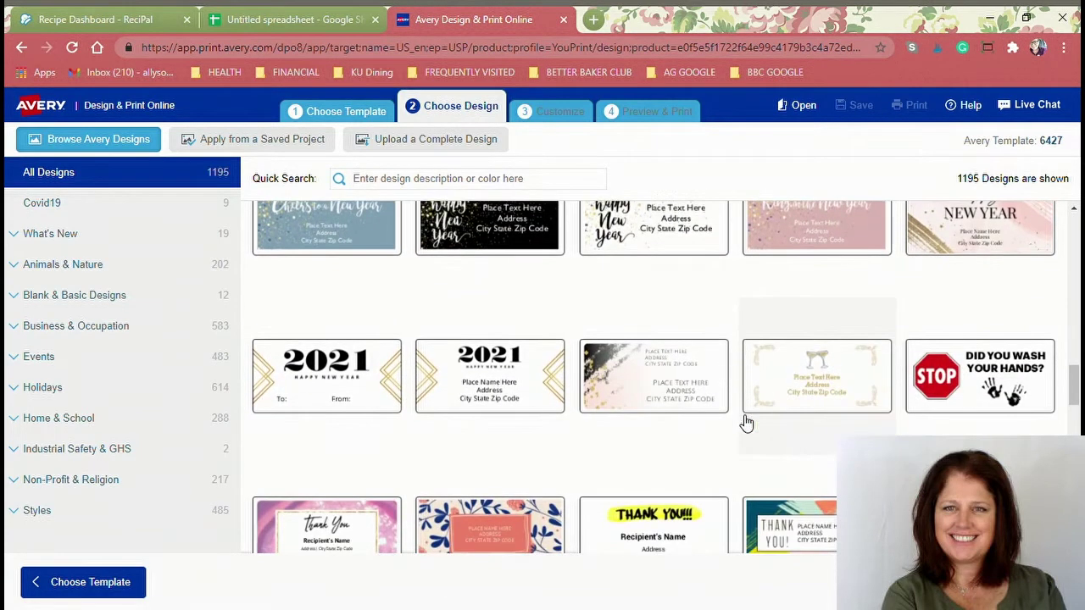
{"action": "scroll", "coordinate": [745, 421], "scroll_direction": "down", "scroll_amount": 1}
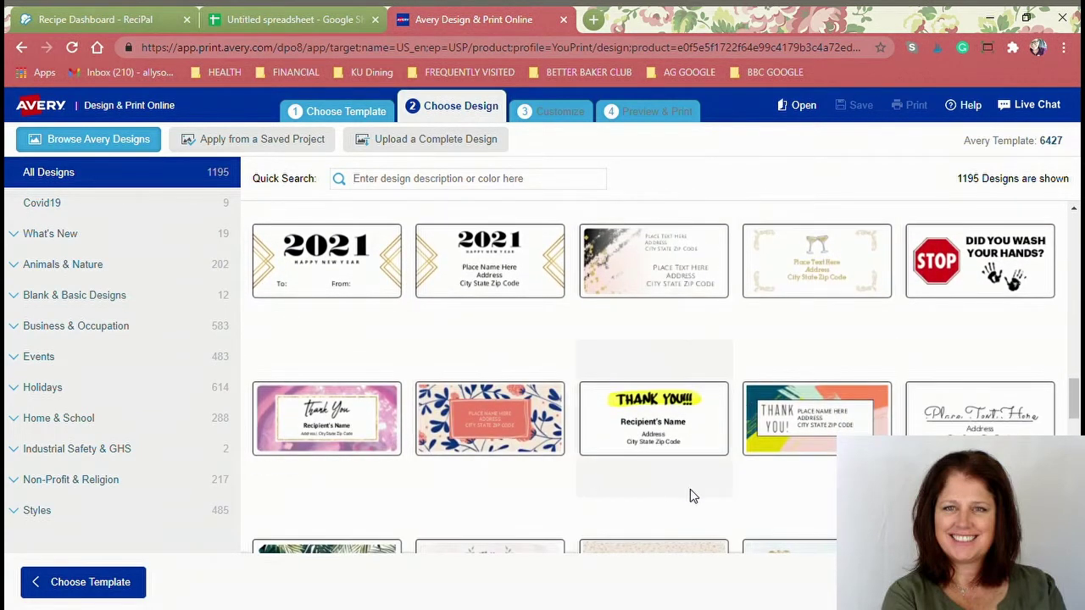
{"action": "scroll", "coordinate": [690, 489], "scroll_direction": "up", "scroll_amount": 18}
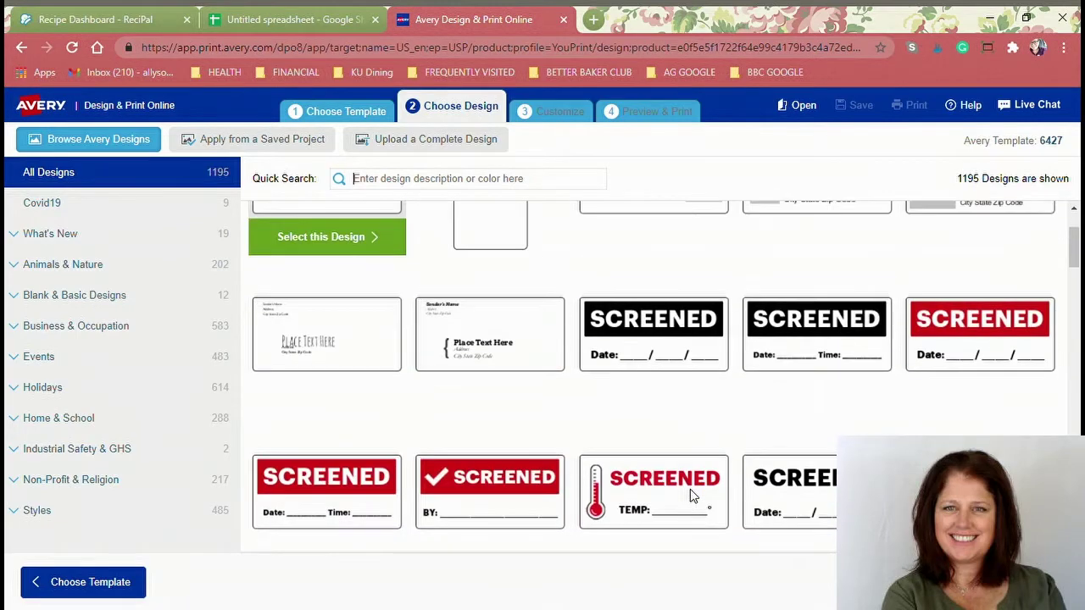
{"action": "scroll", "coordinate": [689, 495], "scroll_direction": "up", "scroll_amount": 1}
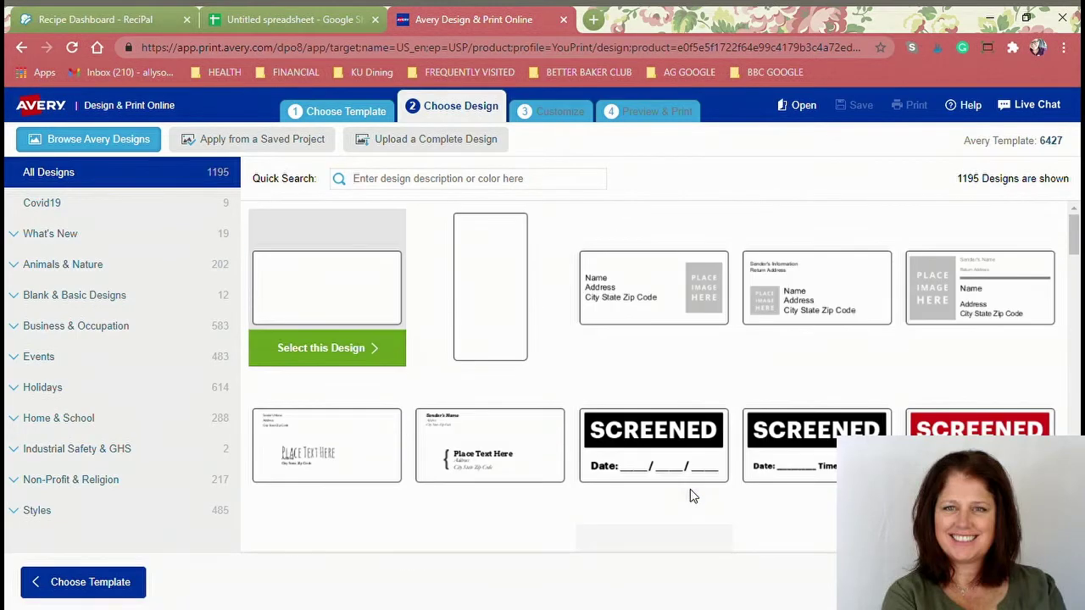
{"action": "left_click", "coordinate": [361, 351]}
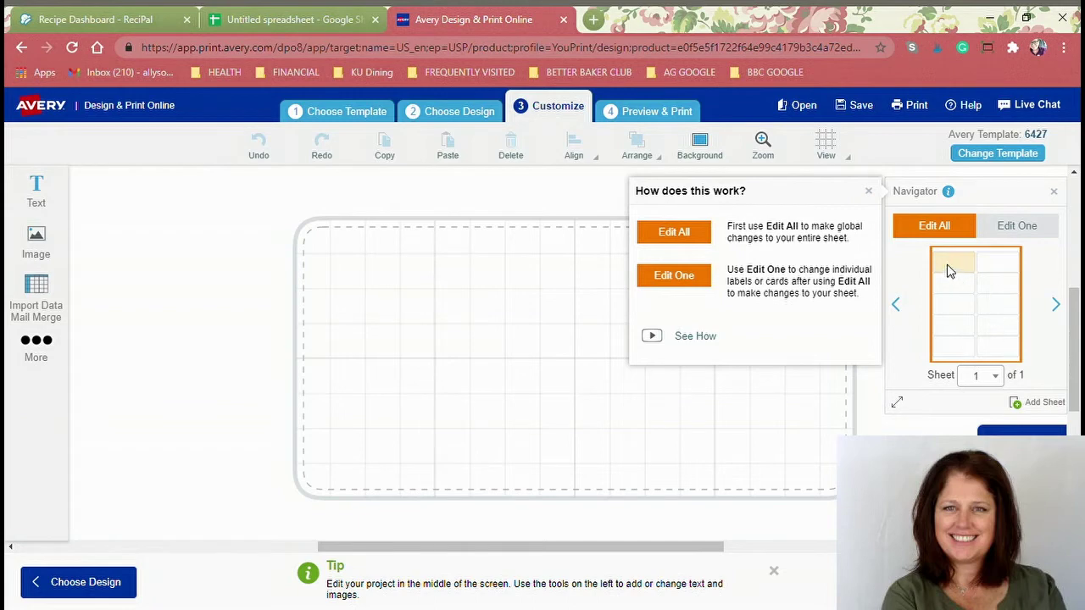
Step: Dismiss the edit-all popup, add a text box near the label's top, then show the spreadsheet
{"action": "left_click", "coordinate": [928, 233]}
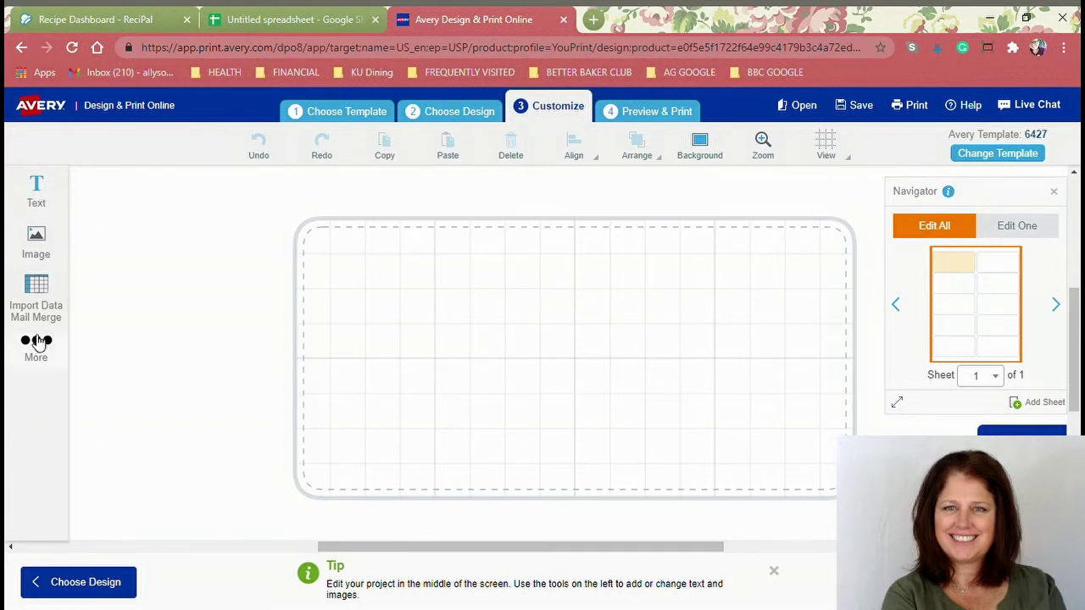
{"action": "left_click", "coordinate": [36, 185]}
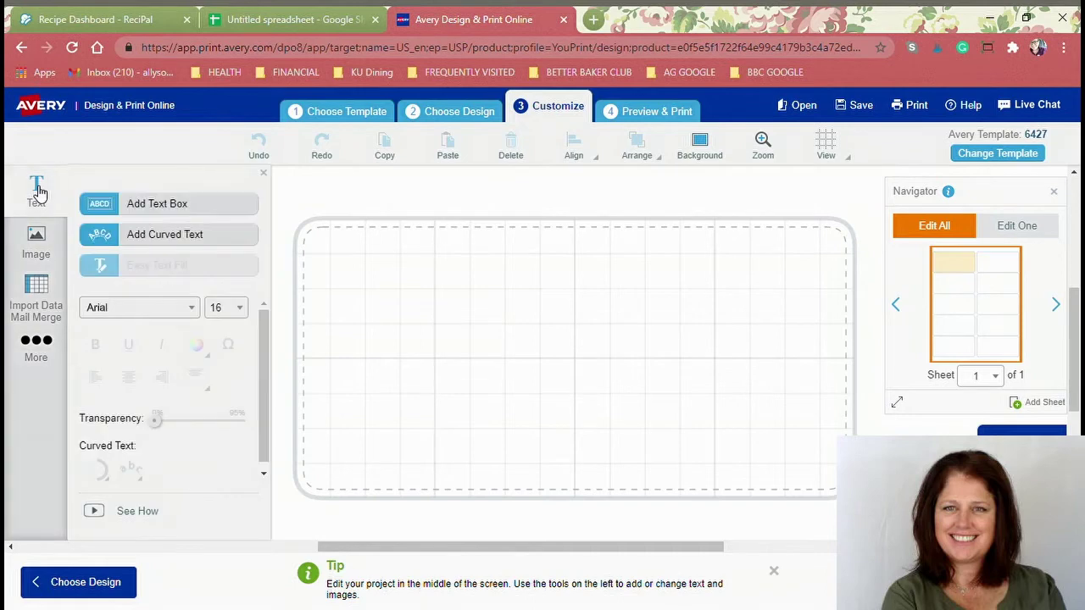
{"action": "left_click", "coordinate": [178, 215]}
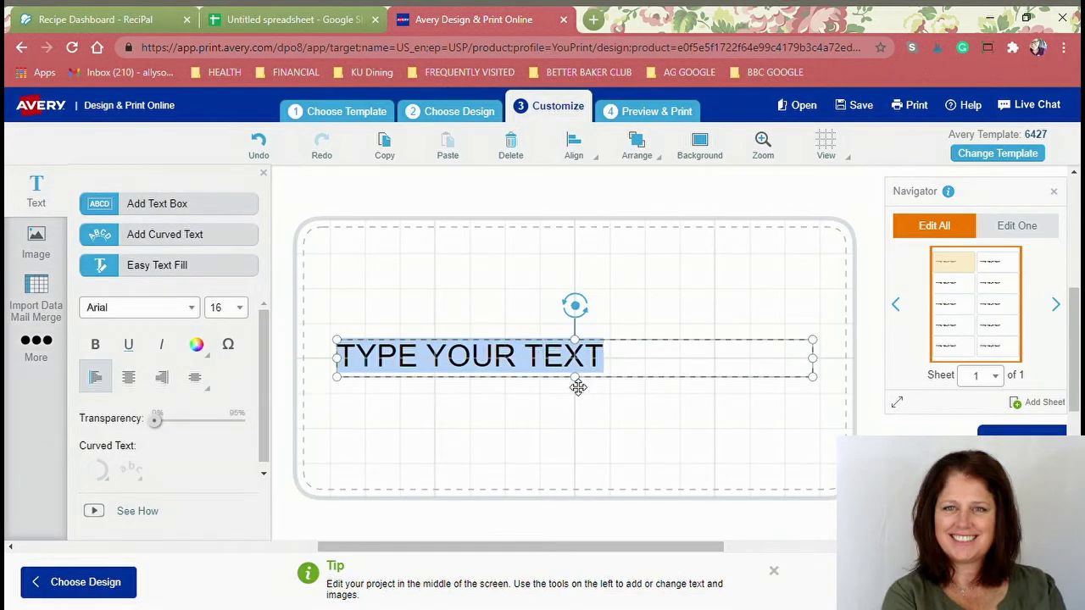
{"action": "left_click_drag", "start_coordinate": [577, 386], "coordinate": [582, 301]}
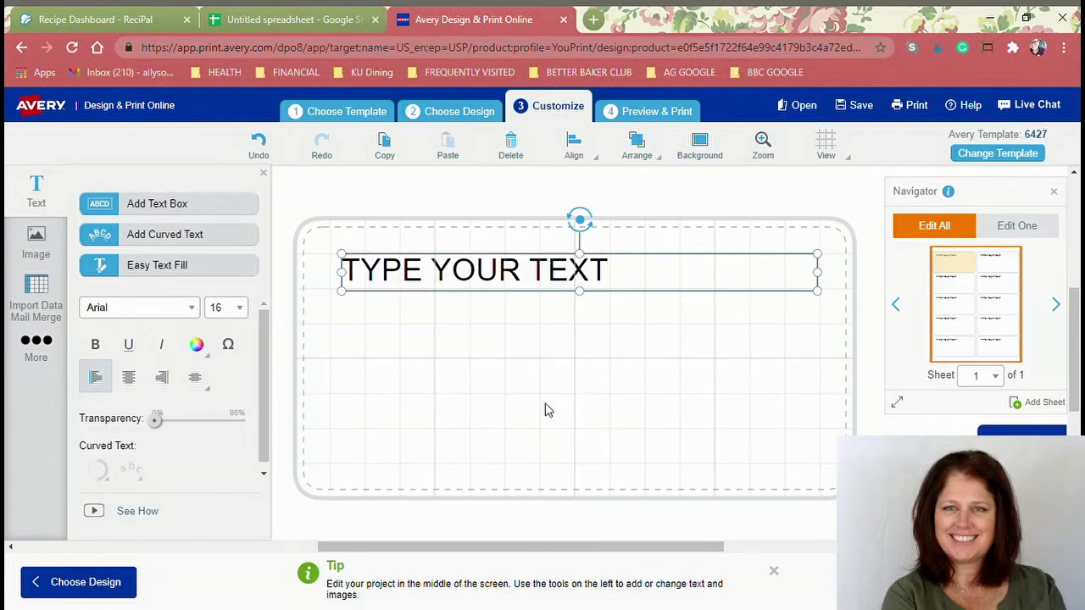
{"action": "left_click", "coordinate": [294, 21]}
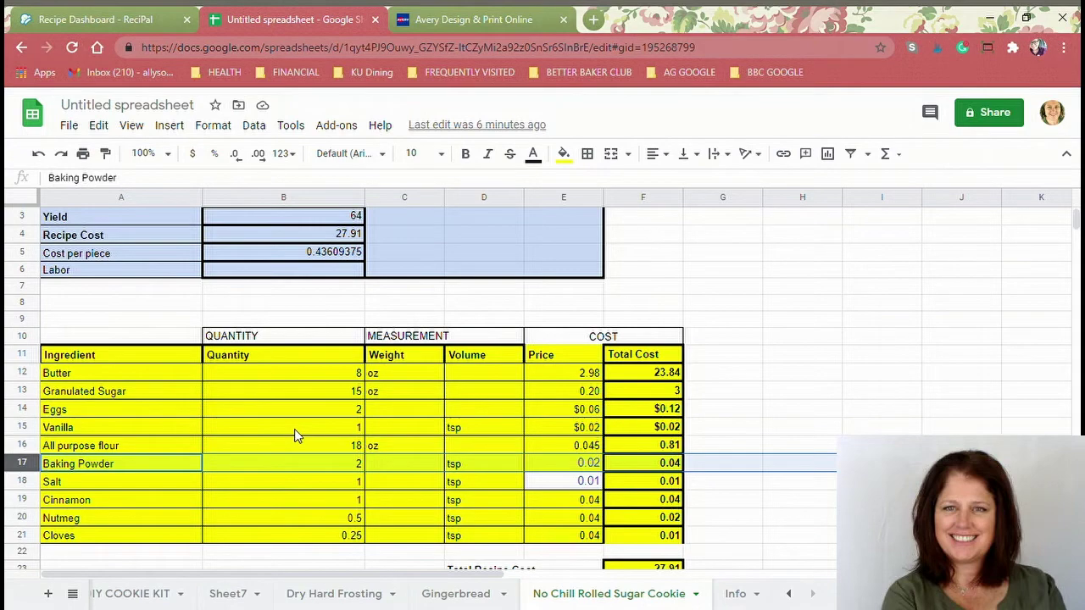
Step: Review the cookie ingredient sheet, then return to the Avery label editor
{"action": "scroll", "coordinate": [294, 436], "scroll_direction": "down", "scroll_amount": 1}
{"action": "scroll", "coordinate": [294, 435], "scroll_direction": "up", "scroll_amount": 2}
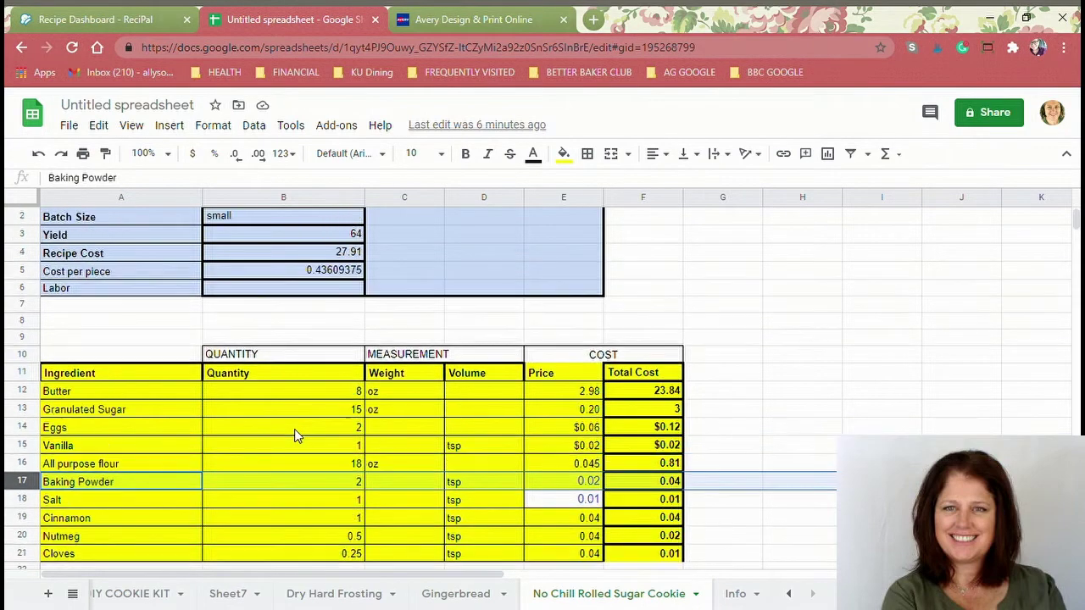
{"action": "left_click", "coordinate": [532, 25]}
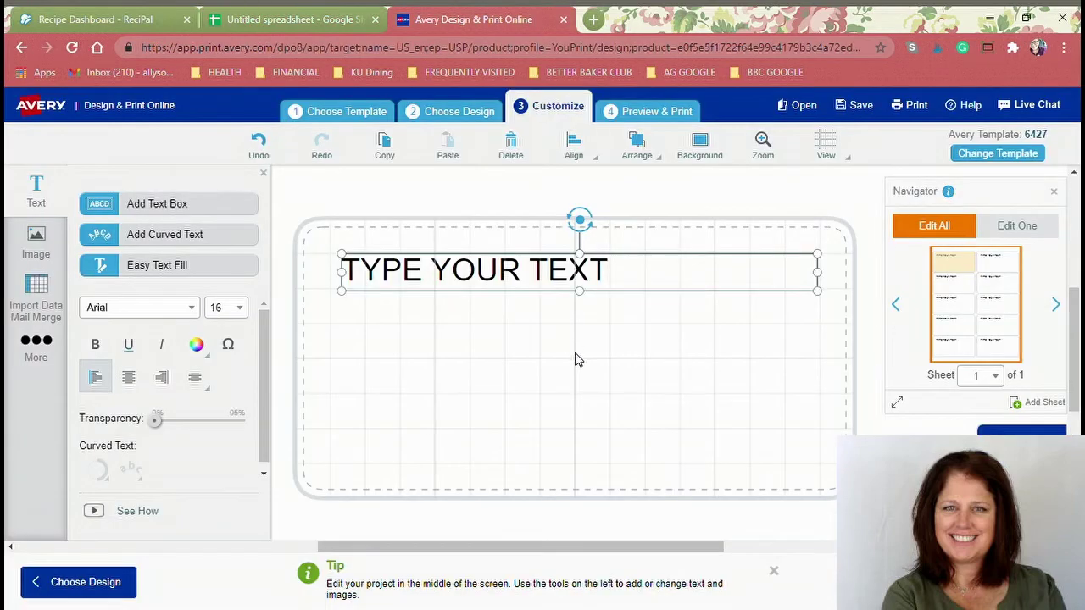
Step: Replace the placeholder with centred 'Sugar Cookie Cut Out' and add a second text box
{"action": "double_click", "coordinate": [621, 275]}
{"action": "left_click", "coordinate": [621, 275]}
{"action": "left_click_drag", "start_coordinate": [620, 276], "coordinate": [352, 283]}
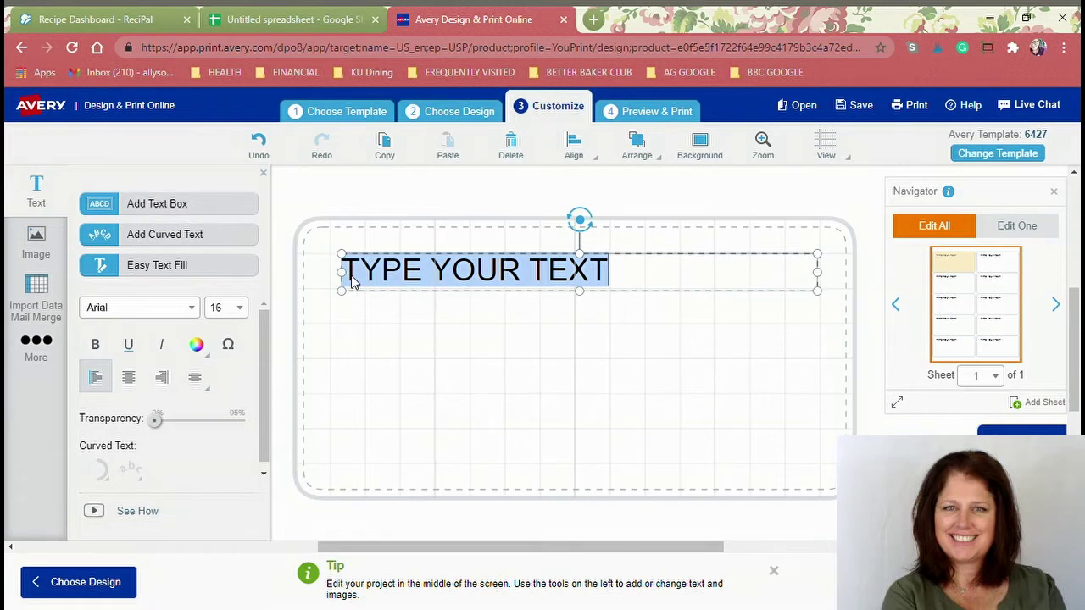
{"action": "type", "text": "Sugar"}
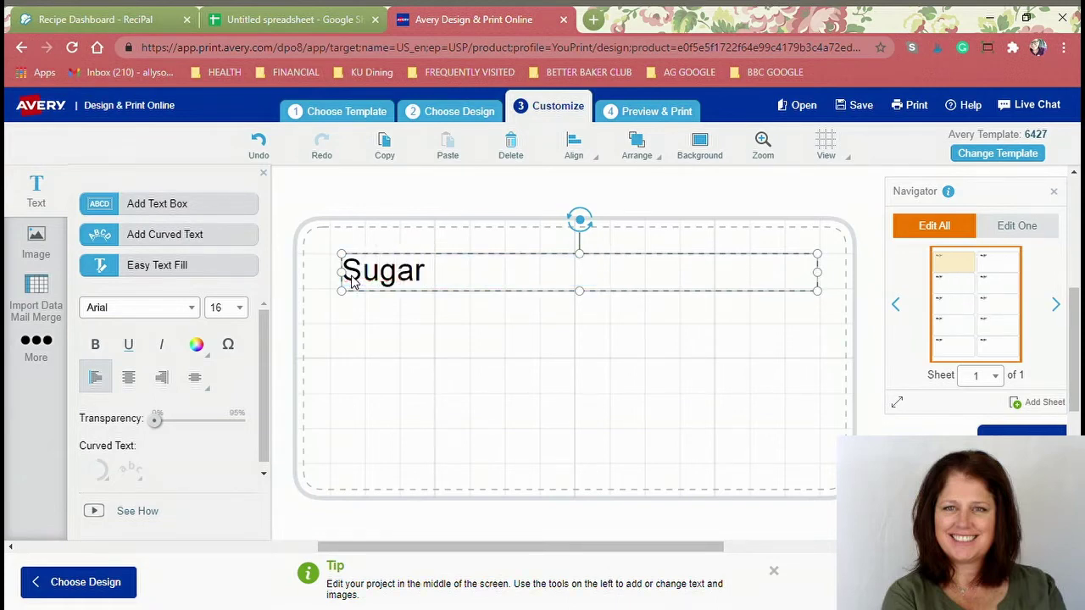
{"action": "type", "text": " Cookie"}
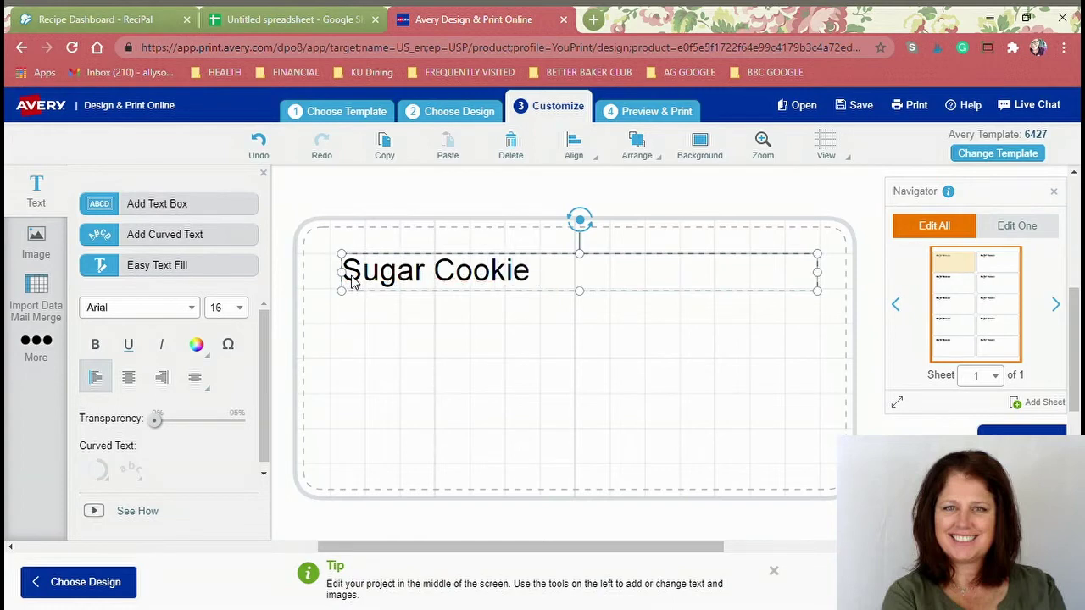
{"action": "type", "text": " Cut Out"}
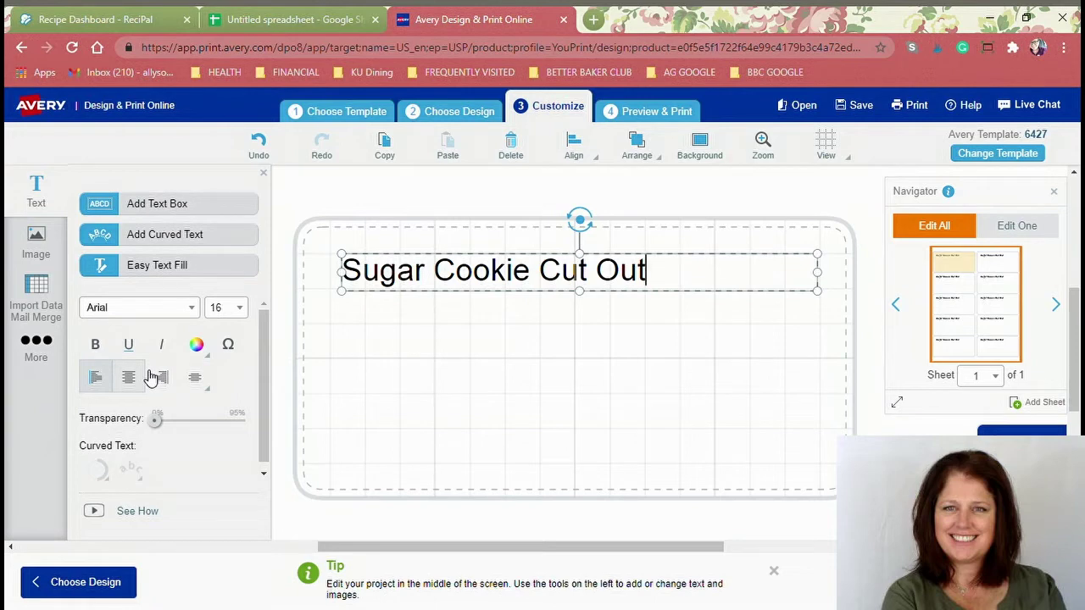
{"action": "left_click", "coordinate": [129, 380]}
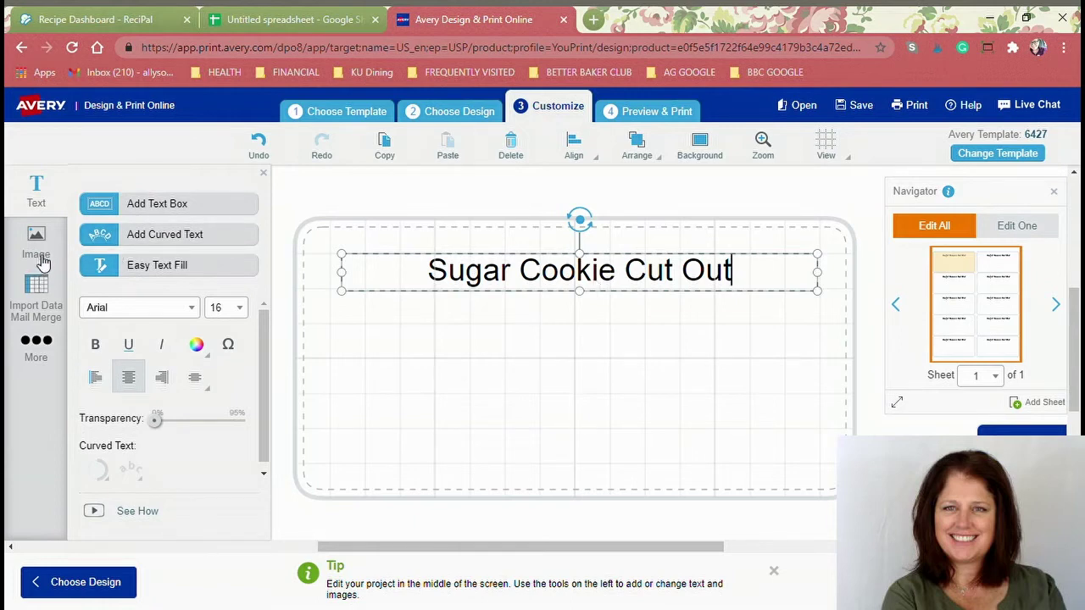
{"action": "left_click", "coordinate": [44, 201]}
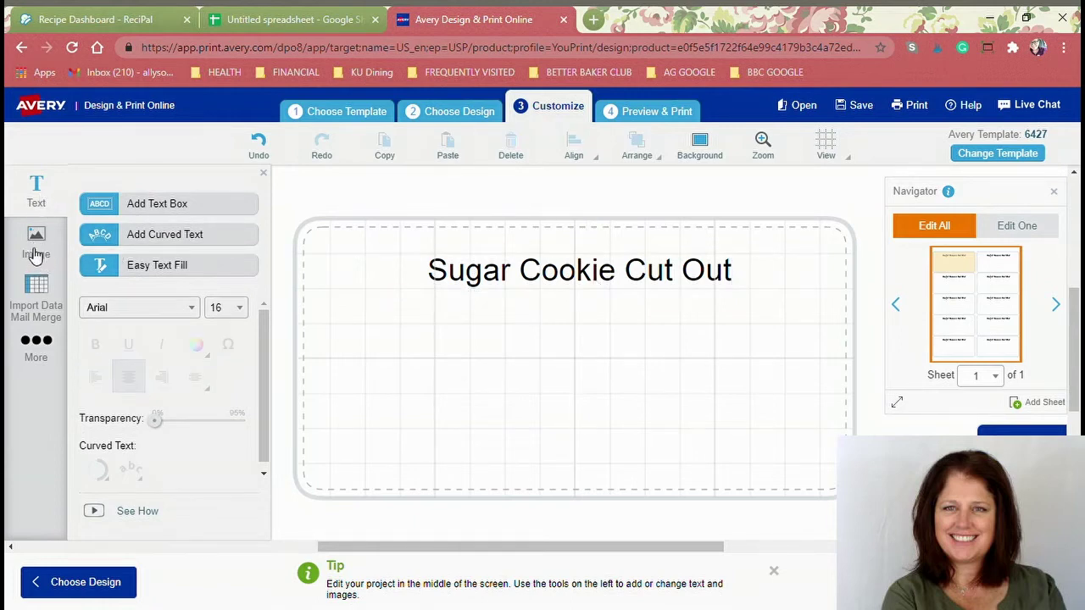
{"action": "left_click", "coordinate": [188, 204]}
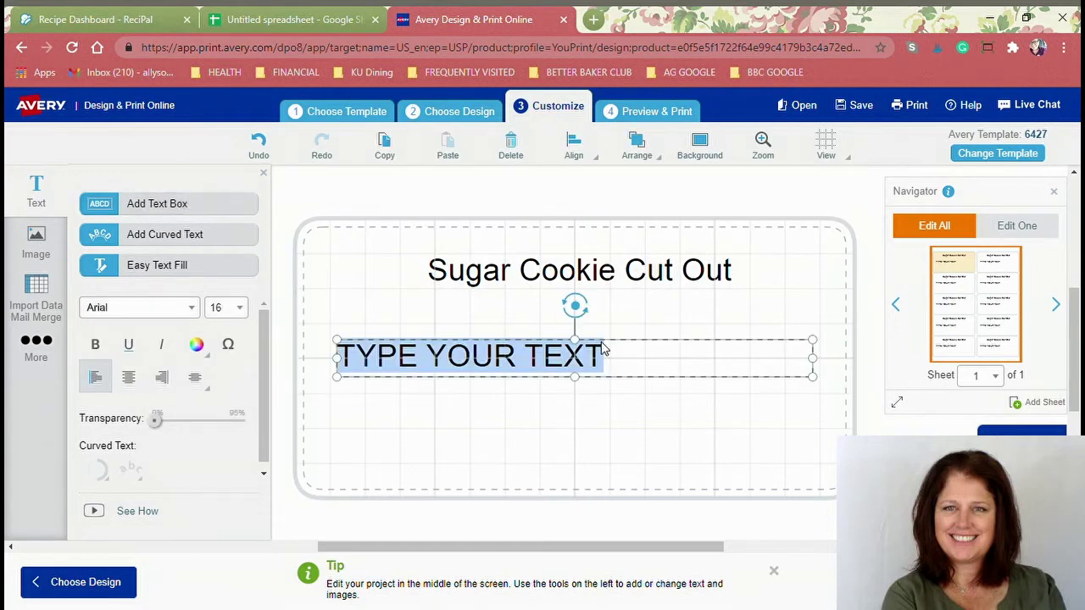
Step: Set the second box's placeholder text to font size 8
{"action": "left_click", "coordinate": [240, 309]}
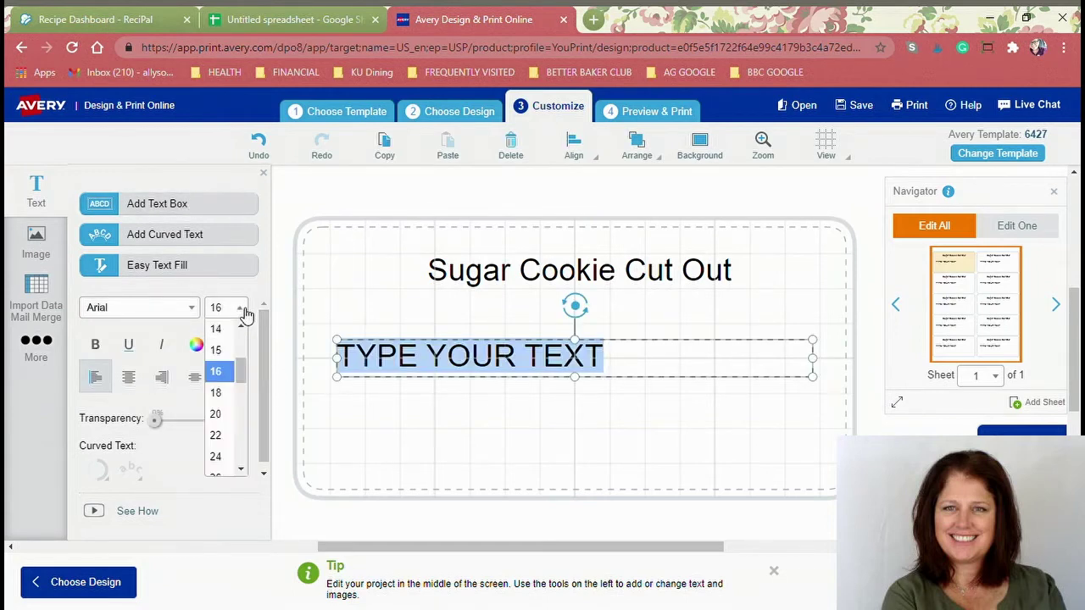
{"action": "left_click_drag", "start_coordinate": [244, 377], "coordinate": [242, 347]}
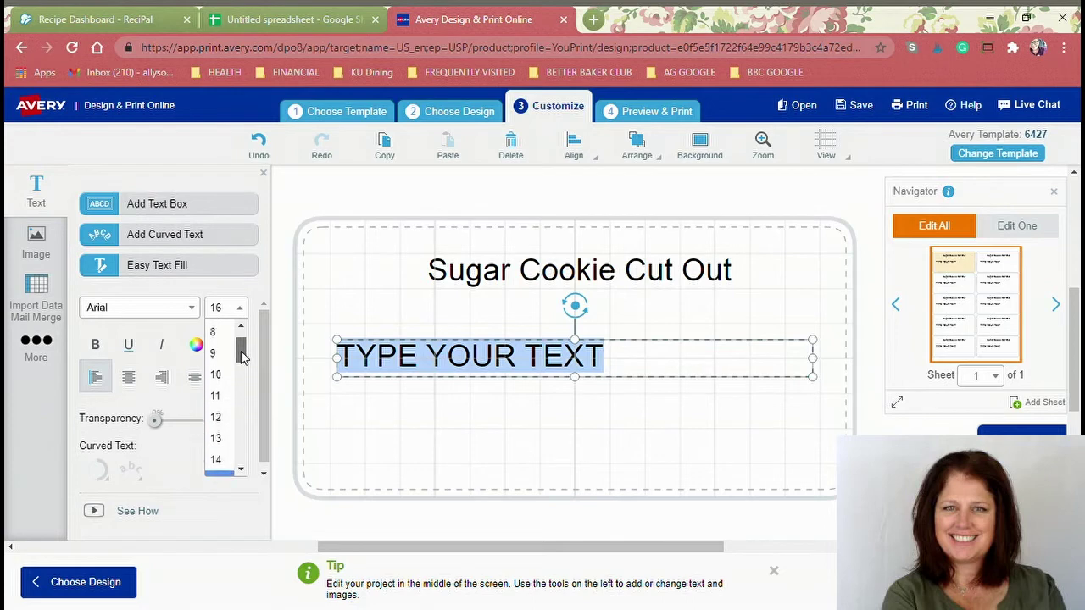
{"action": "left_click", "coordinate": [559, 280]}
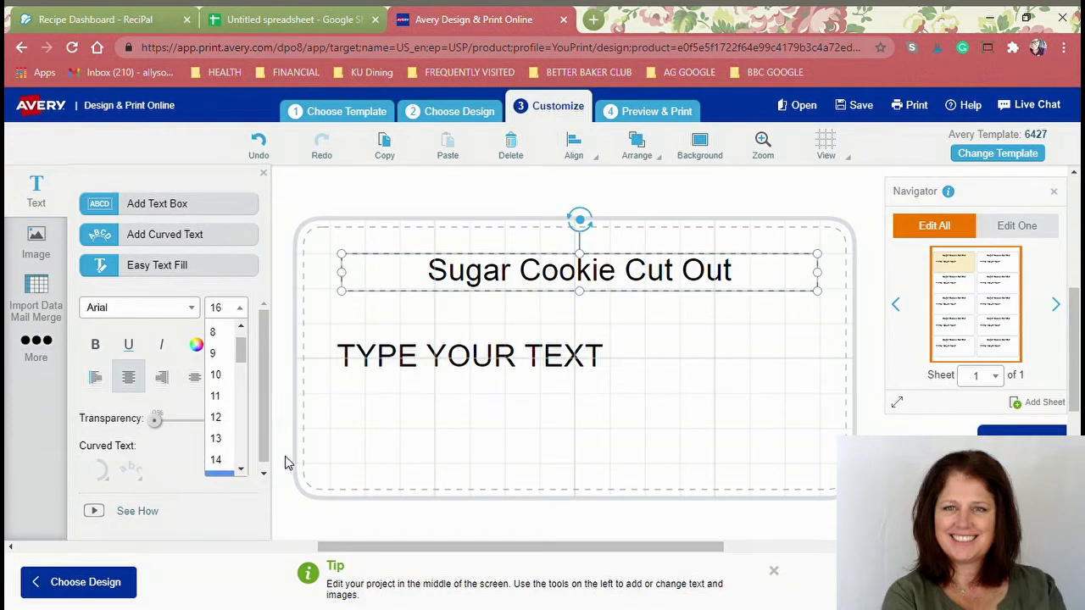
{"action": "left_click", "coordinate": [426, 361]}
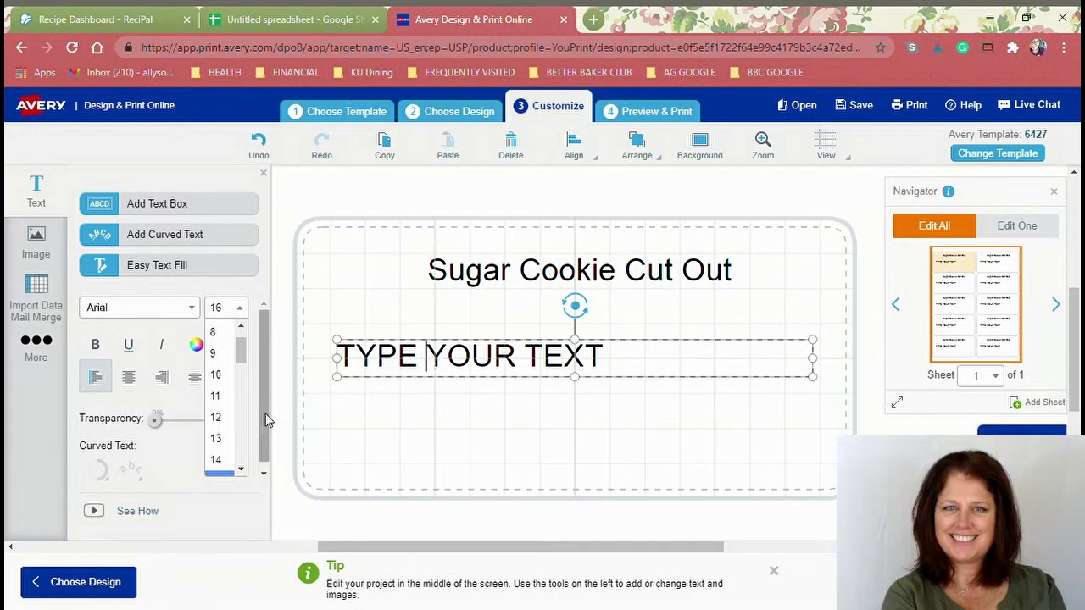
{"action": "left_click", "coordinate": [223, 352]}
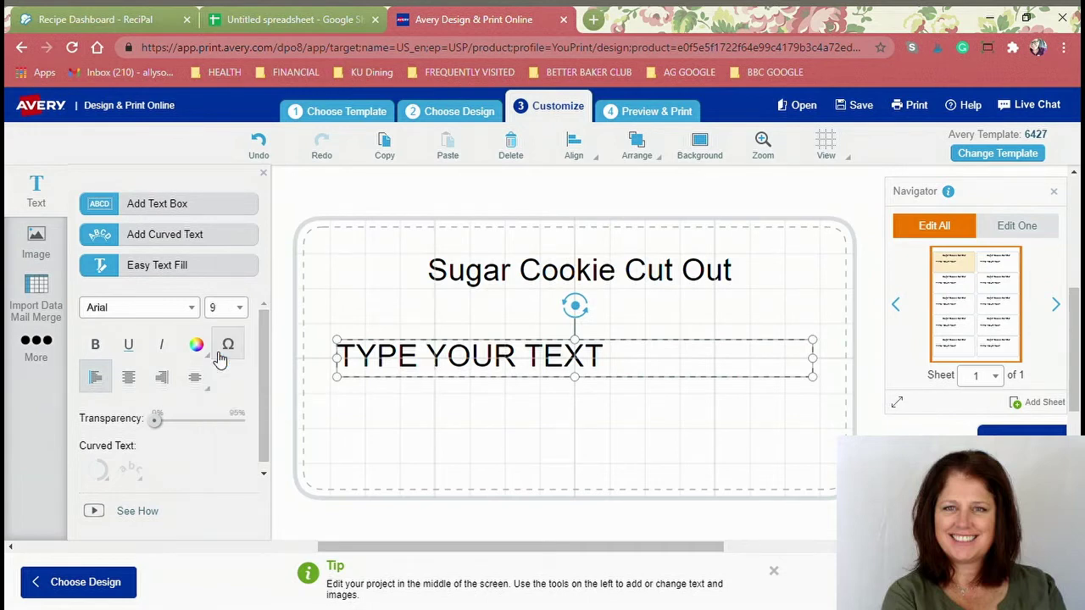
{"action": "double_click", "coordinate": [606, 356]}
{"action": "left_click", "coordinate": [607, 357]}
{"action": "left_click_drag", "start_coordinate": [607, 356], "coordinate": [332, 383]}
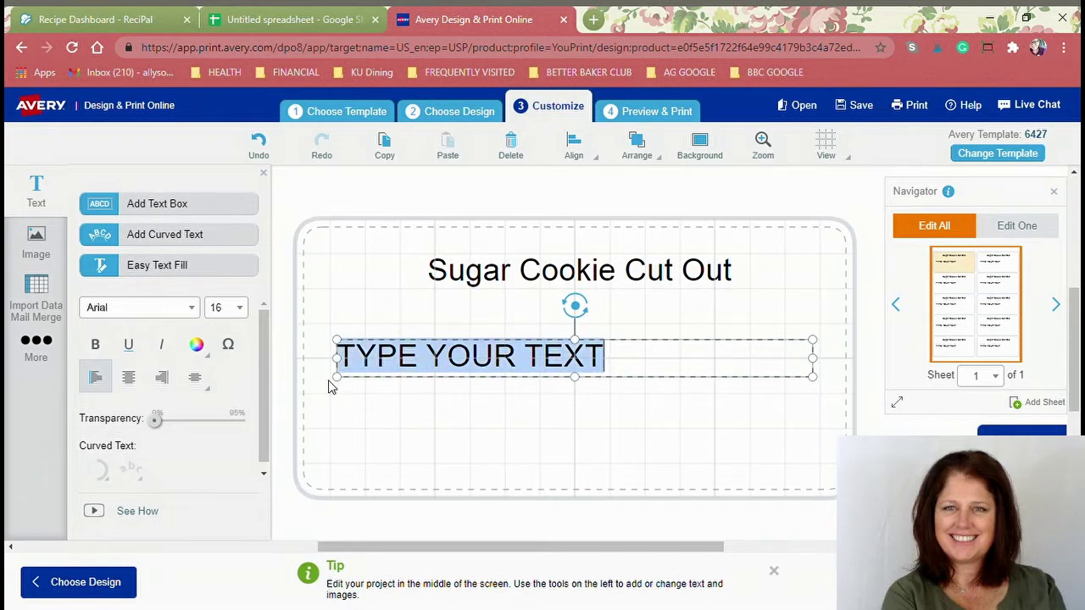
{"action": "left_click", "coordinate": [246, 315]}
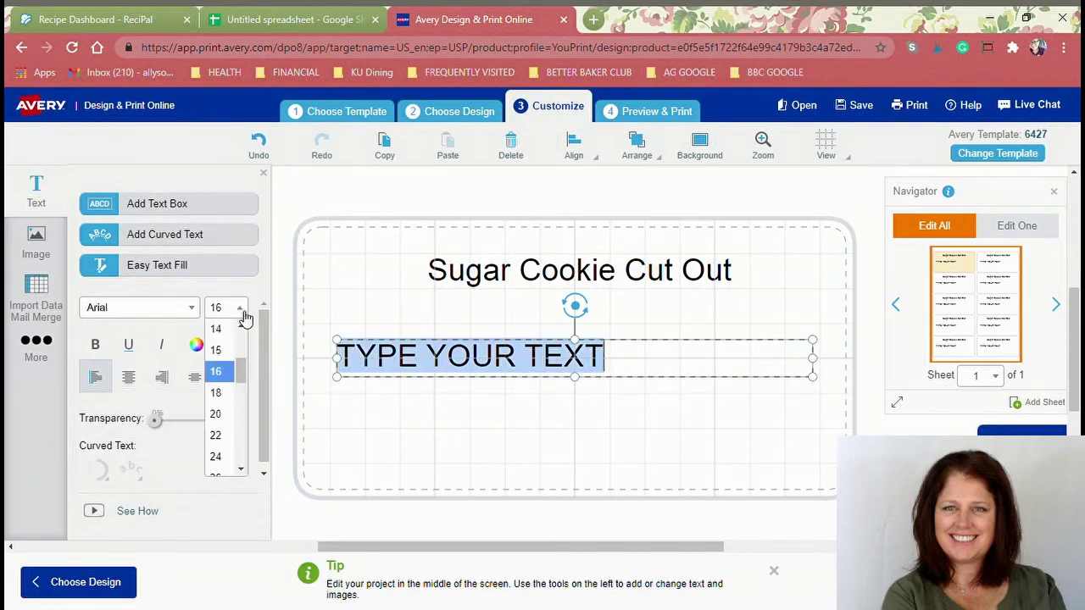
{"action": "left_click_drag", "start_coordinate": [241, 378], "coordinate": [240, 346]}
{"action": "left_click", "coordinate": [223, 356]}
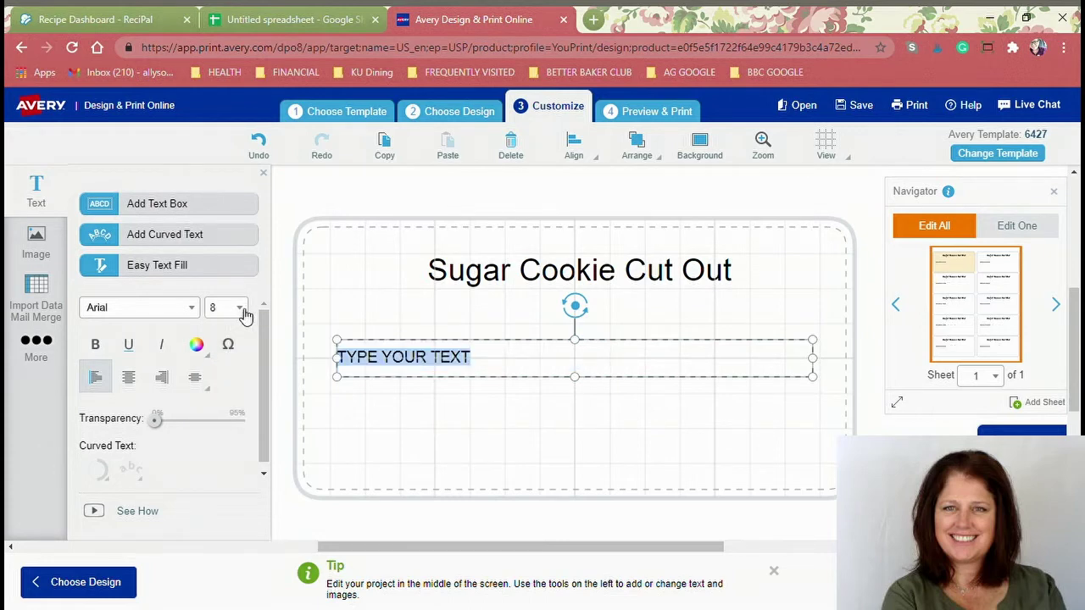
Step: Colour the placeholder text black and move the box up beneath the title
{"action": "left_click", "coordinate": [197, 344]}
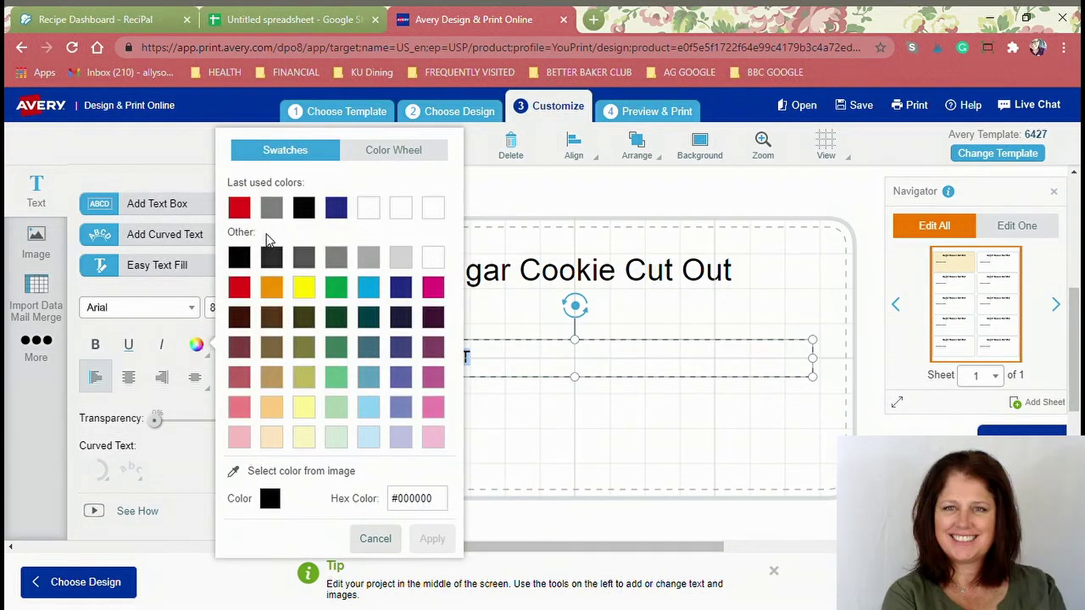
{"action": "left_click", "coordinate": [304, 207]}
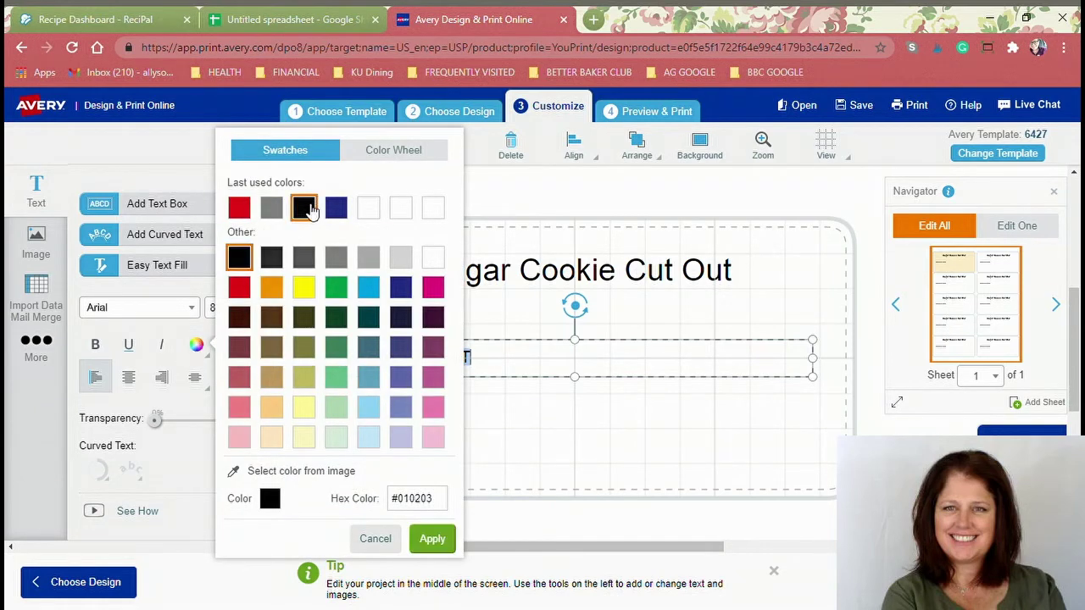
{"action": "left_click", "coordinate": [449, 537]}
{"action": "left_click", "coordinate": [521, 419]}
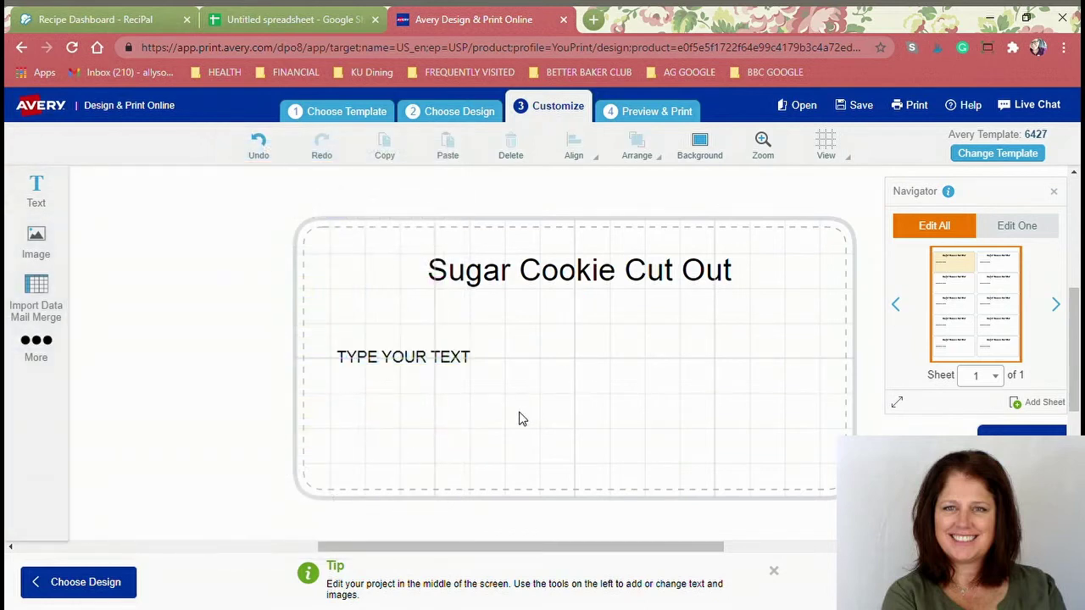
{"action": "left_click", "coordinate": [476, 358]}
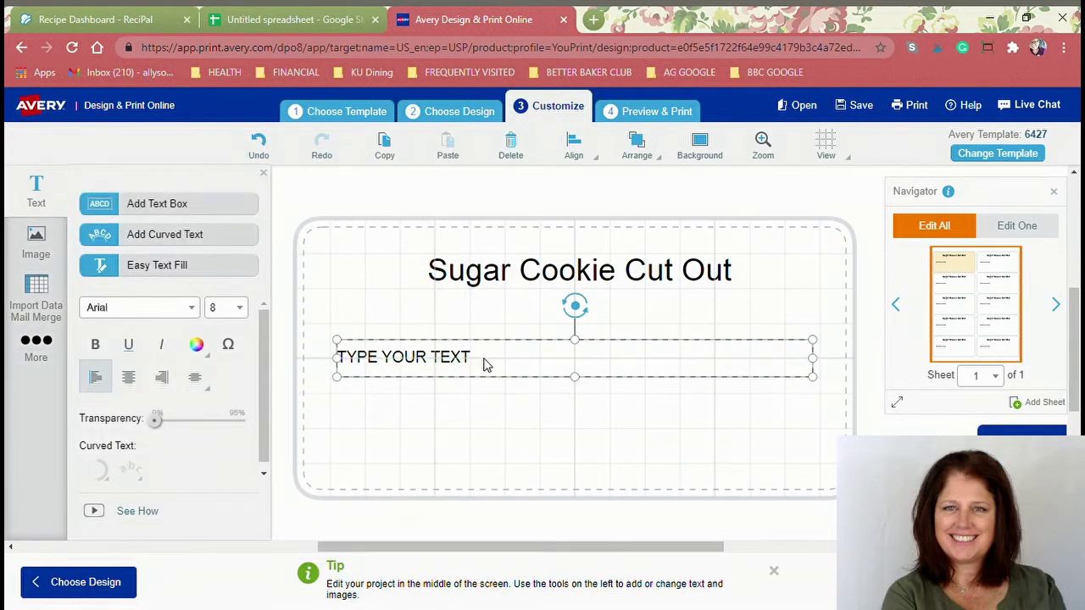
{"action": "left_click_drag", "start_coordinate": [550, 382], "coordinate": [549, 379]}
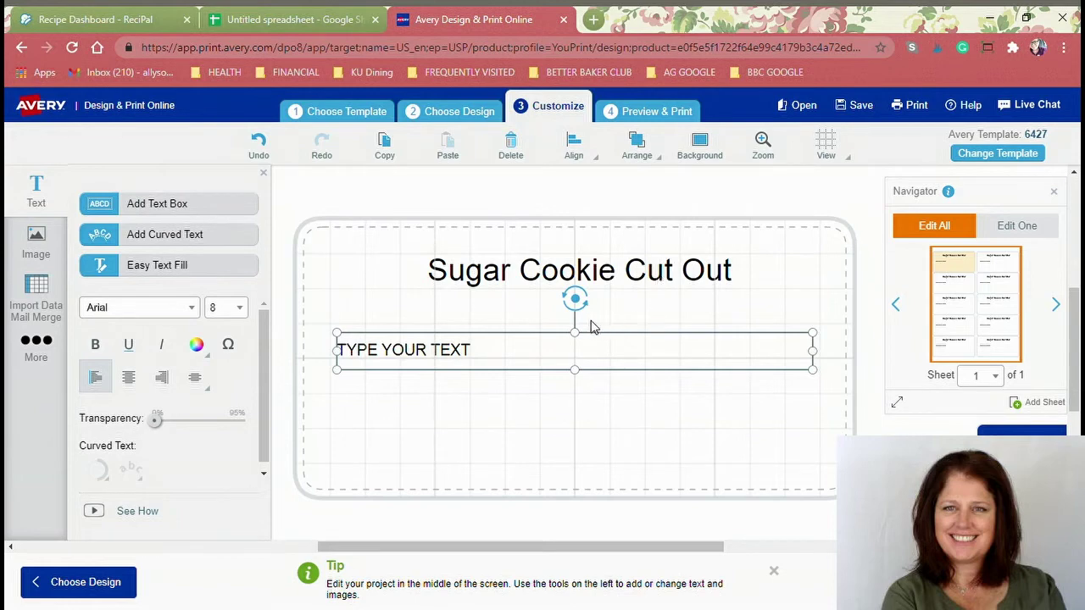
{"action": "left_click_drag", "start_coordinate": [577, 378], "coordinate": [576, 359]}
{"action": "left_click", "coordinate": [491, 338]}
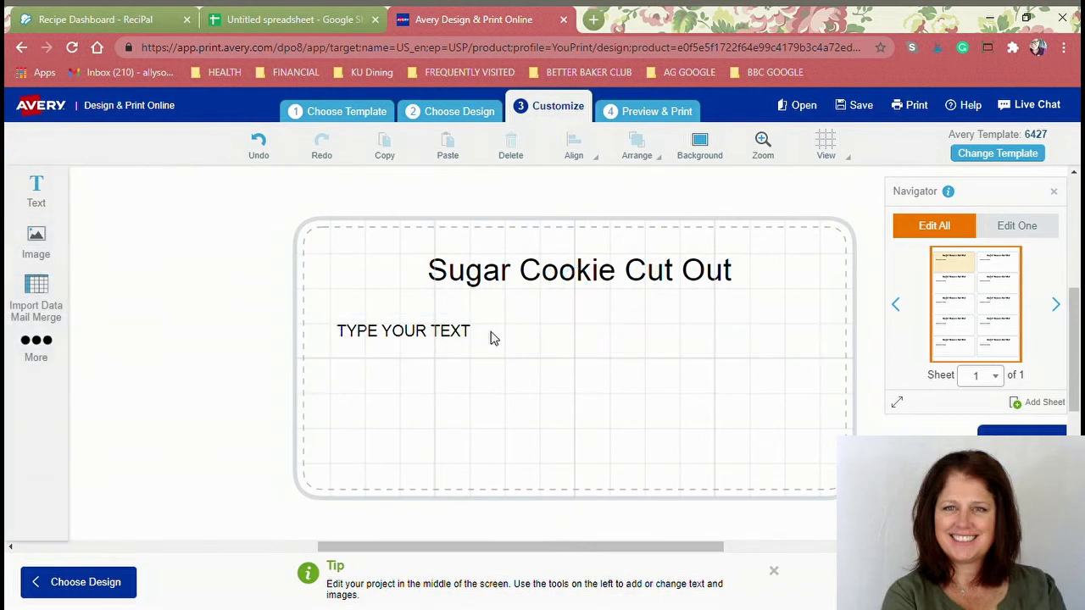
Step: Replace the placeholder with 'Better Baker Kitchen' plus its street and city/ZIP address lines
{"action": "double_click", "coordinate": [473, 336]}
{"action": "key", "text": "BackSpace"}
{"action": "key", "text": "BackSpace"}
{"action": "key", "text": "BackSpace"}
{"action": "key", "text": "BackSpace"}
{"action": "key", "text": "BackSpace"}
{"action": "key", "text": "BackSpace"}
{"action": "key", "text": "BackSpace"}
{"action": "key", "text": "BackSpace"}
{"action": "key", "text": "BackSpace"}
{"action": "key", "text": "BackSpace"}
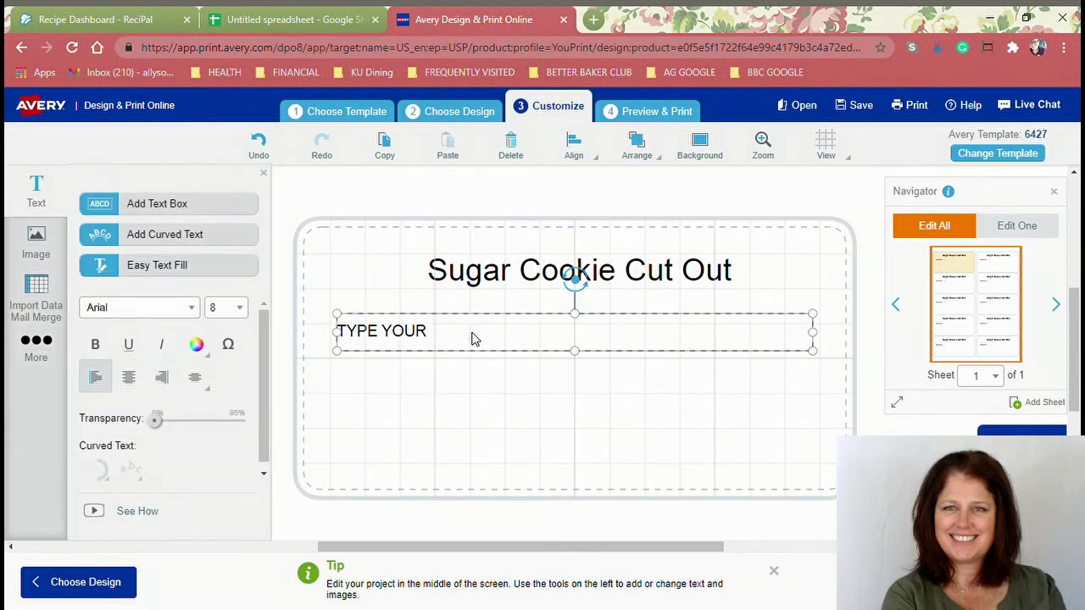
{"action": "type", "text": "Bett"}
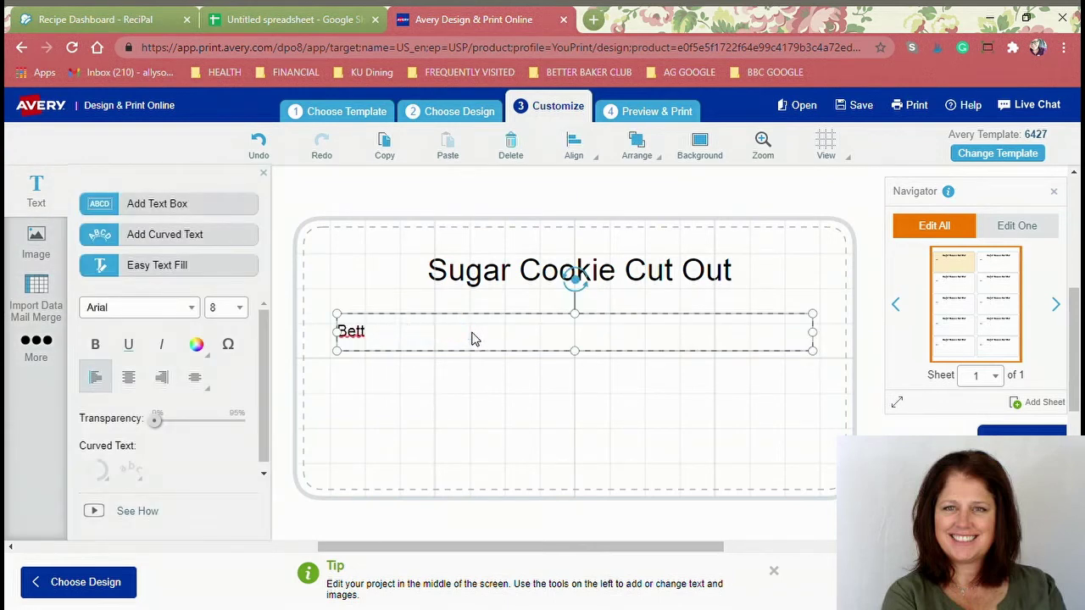
{"action": "type", "text": "er Baker "}
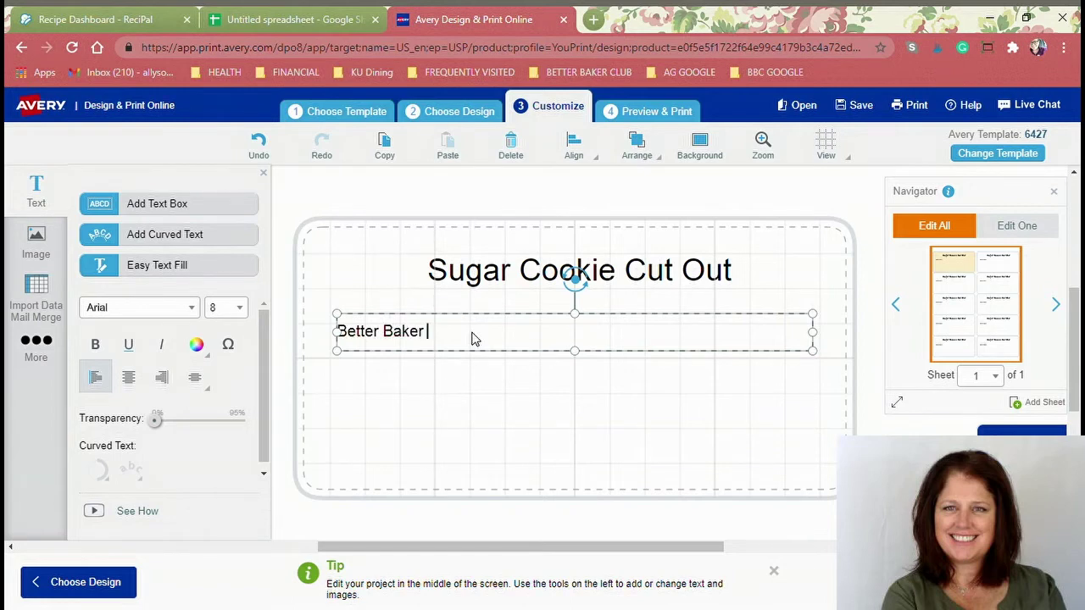
{"action": "type", "text": "Kitchen"}
{"action": "key", "text": "Return"}
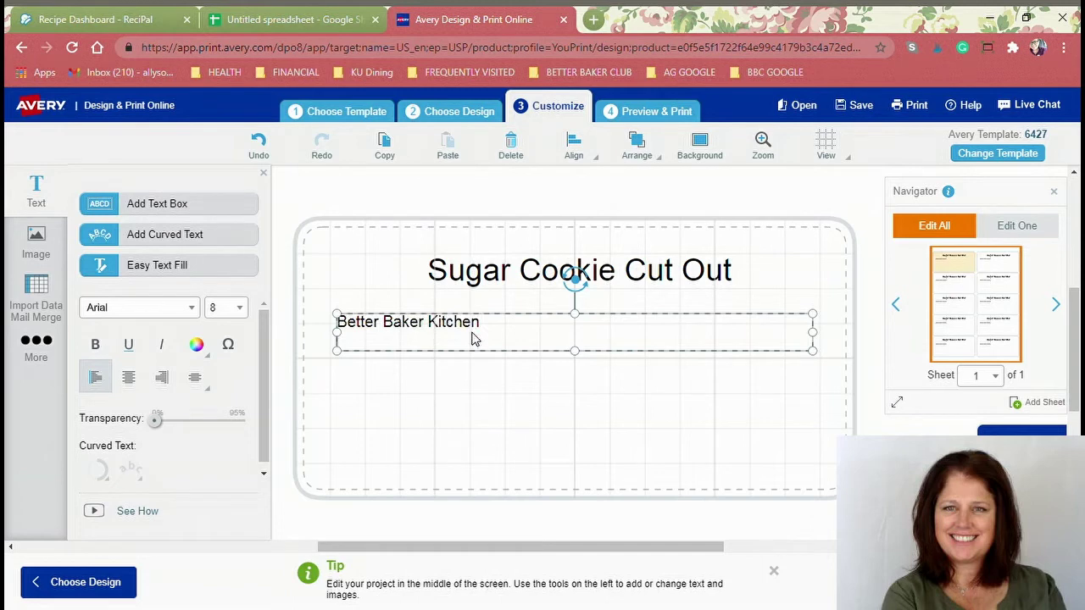
{"action": "type", "text": "123 sugar coo"}
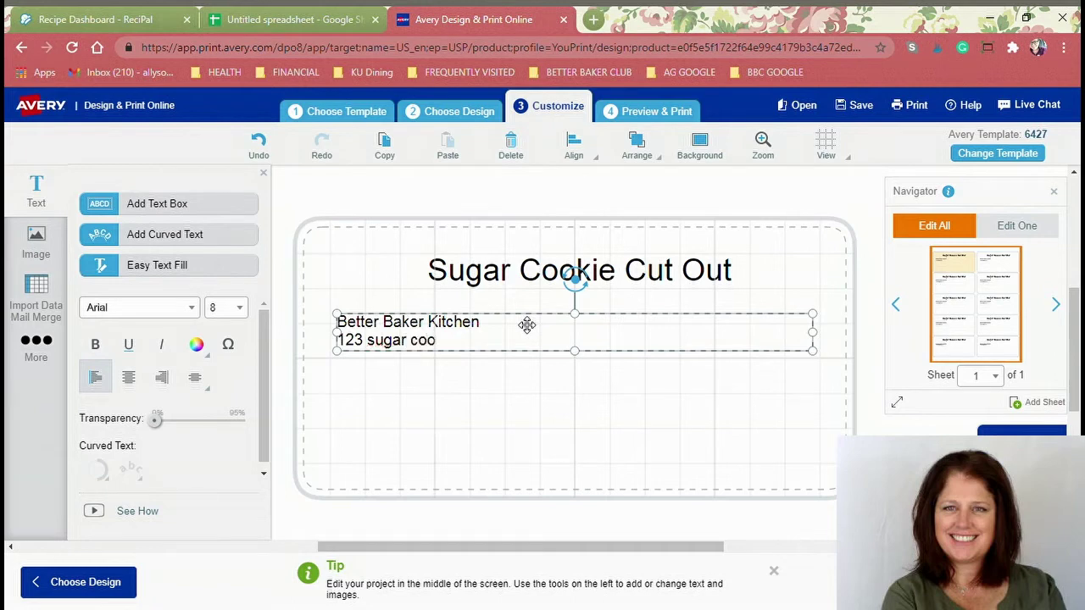
{"action": "type", "text": "kie lane"}
{"action": "key", "text": "Return"}
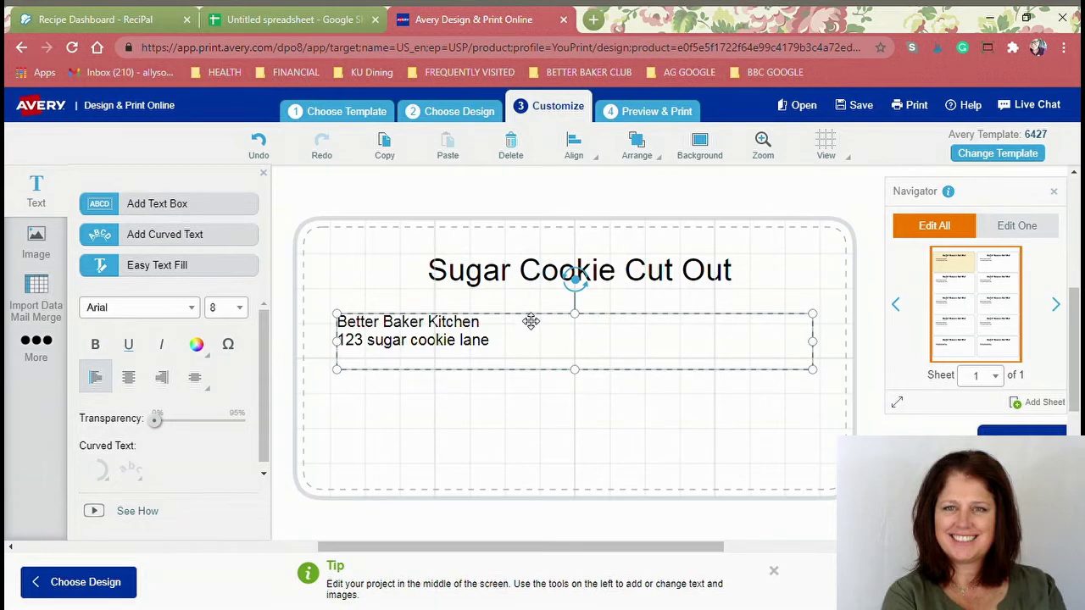
{"action": "type", "text": "Overland Park Ka"}
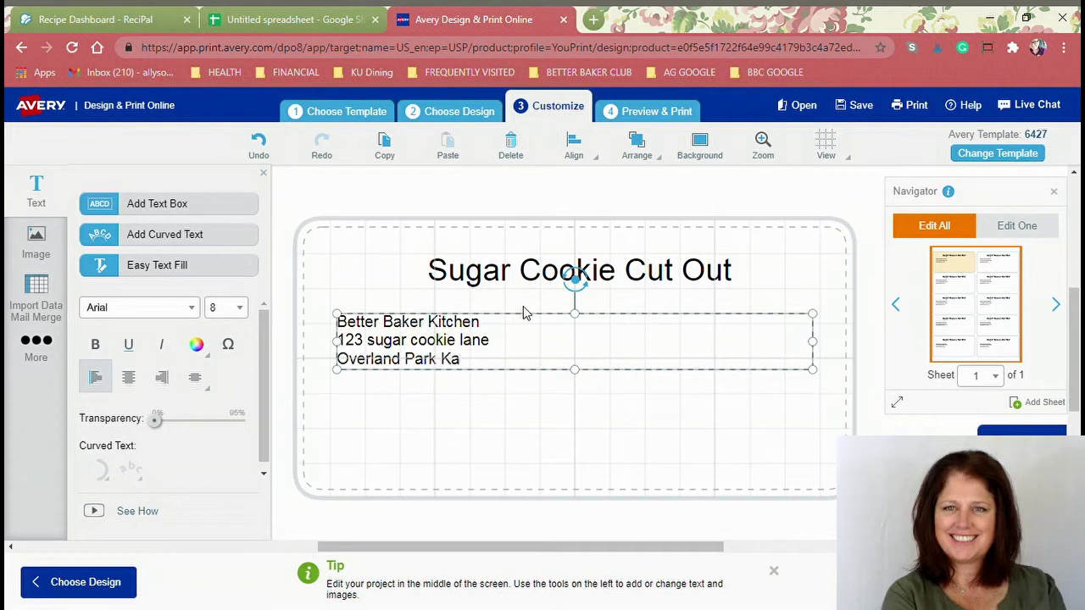
{"action": "key", "text": "BackSpace"}
{"action": "type", "text": "s, 66006"}
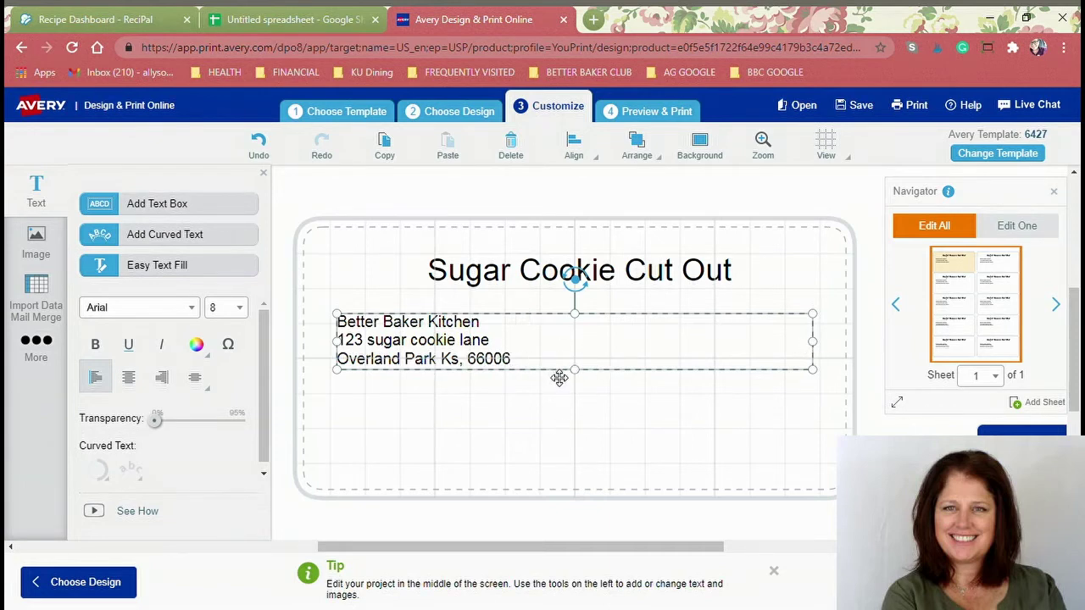
Step: Nudge the address block up and centre all three of its lines
{"action": "left_click_drag", "start_coordinate": [559, 372], "coordinate": [558, 366]}
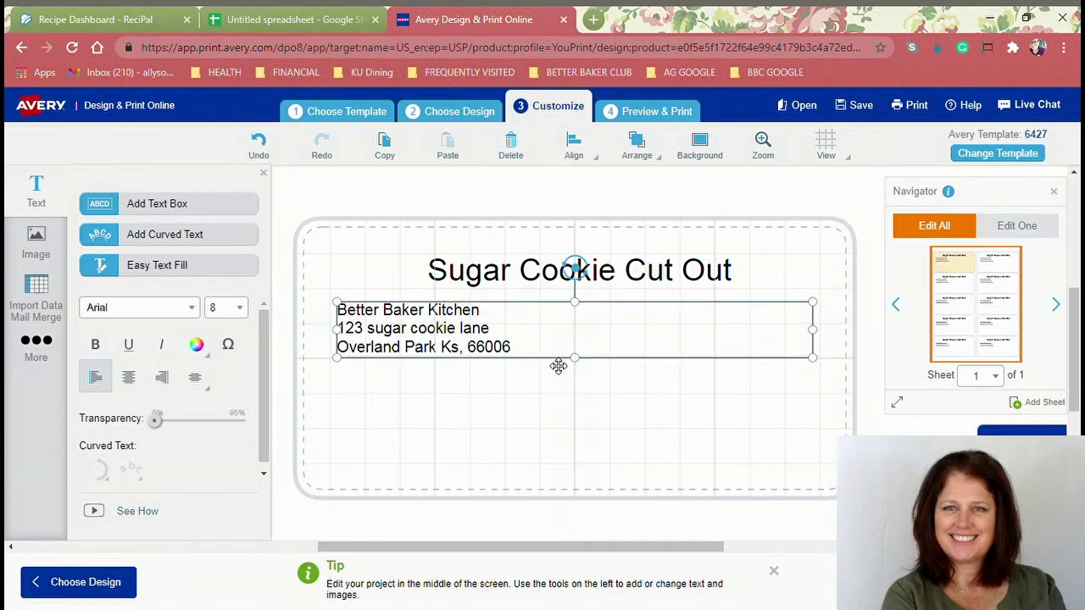
{"action": "left_click", "coordinate": [514, 366]}
{"action": "left_click", "coordinate": [513, 358]}
{"action": "left_click_drag", "start_coordinate": [513, 351], "coordinate": [347, 316]}
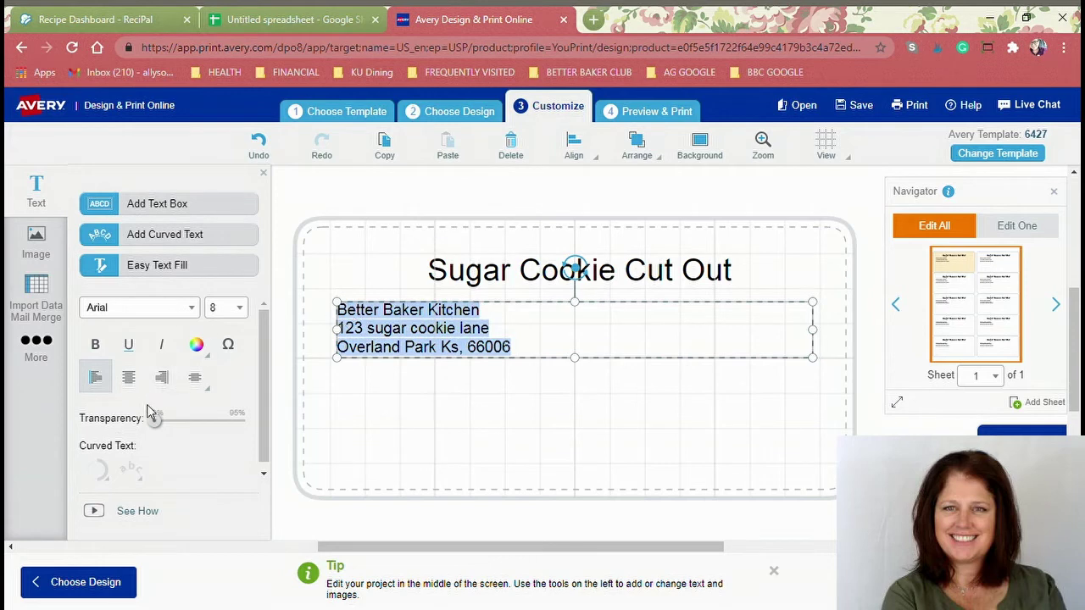
{"action": "left_click", "coordinate": [129, 383]}
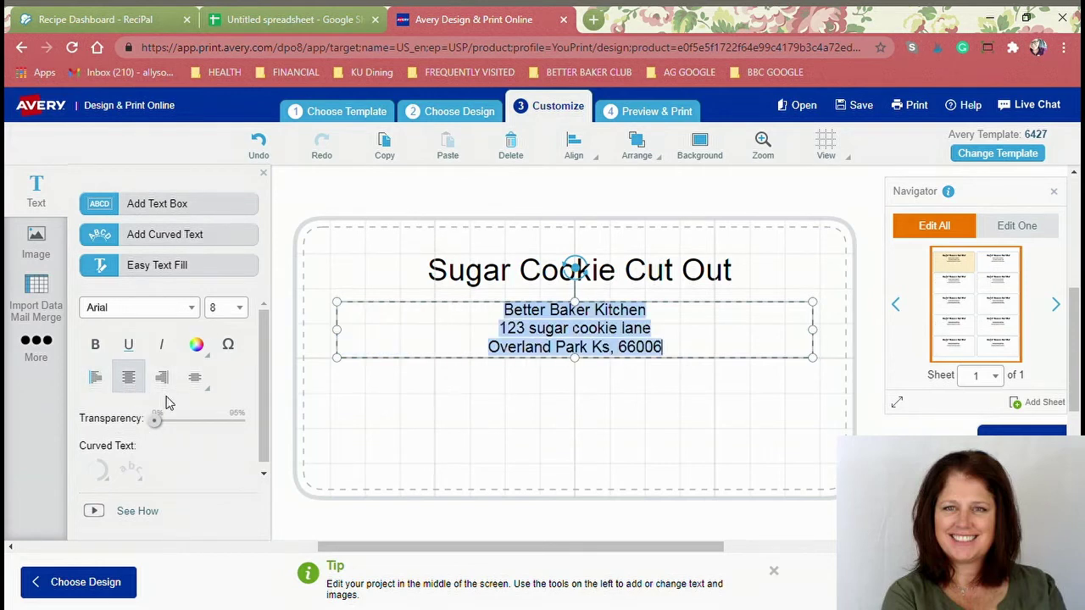
{"action": "left_click", "coordinate": [506, 405]}
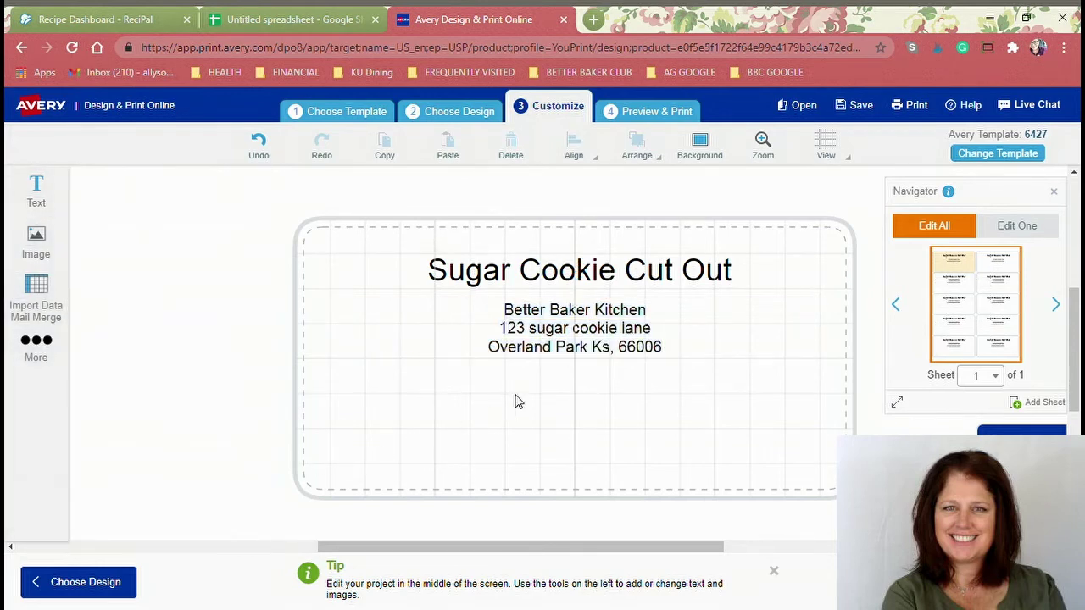
{"action": "left_click", "coordinate": [611, 342]}
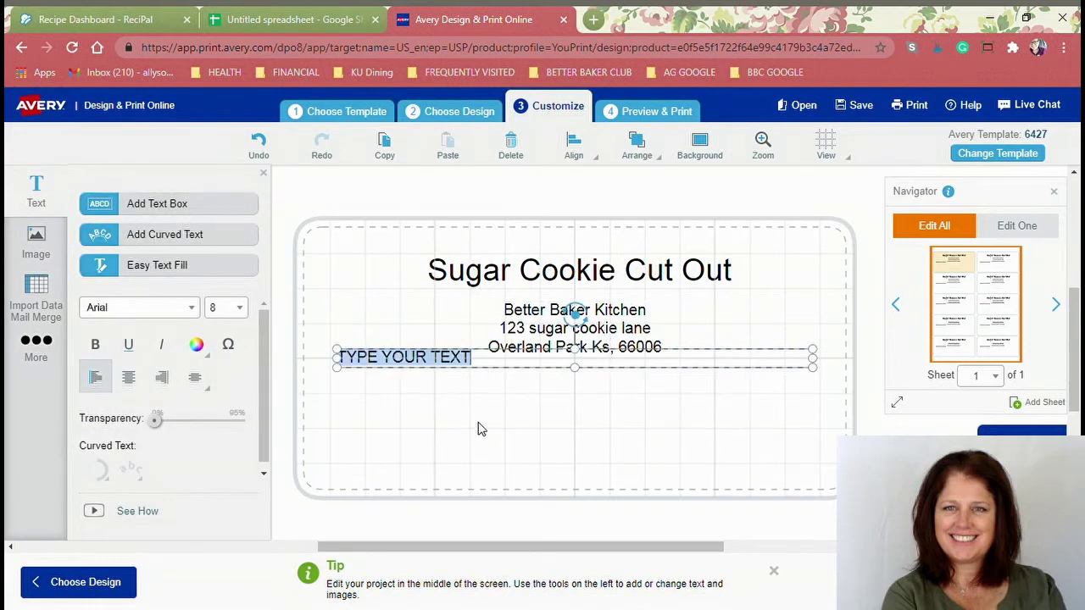
Step: Position the new text box below the address and clear its placeholder text
{"action": "left_click_drag", "start_coordinate": [554, 370], "coordinate": [557, 399]}
{"action": "double_click", "coordinate": [480, 396]}
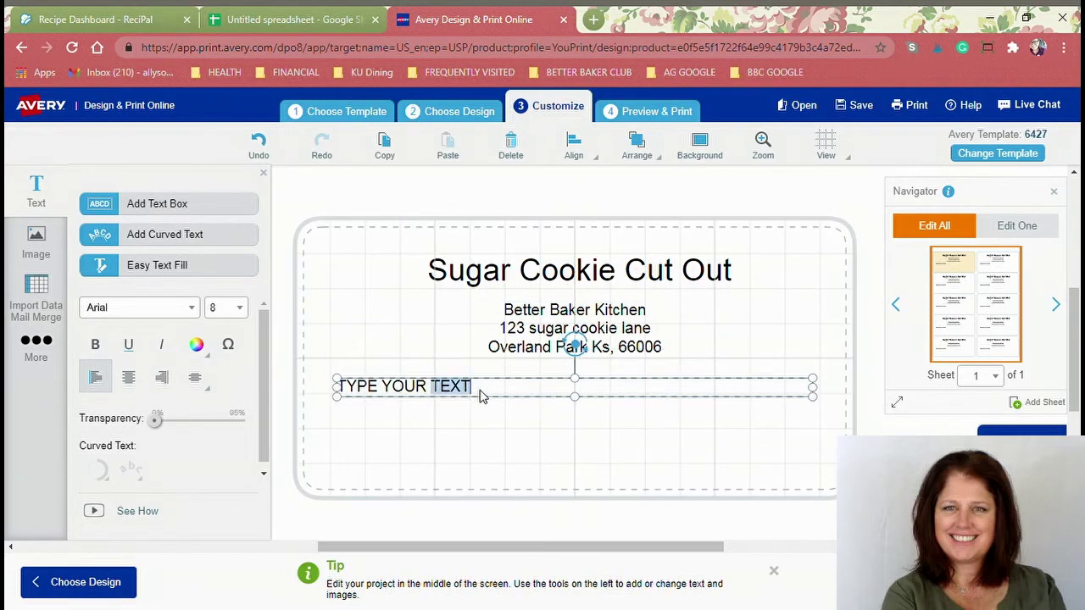
{"action": "left_click_drag", "start_coordinate": [480, 395], "coordinate": [506, 390]}
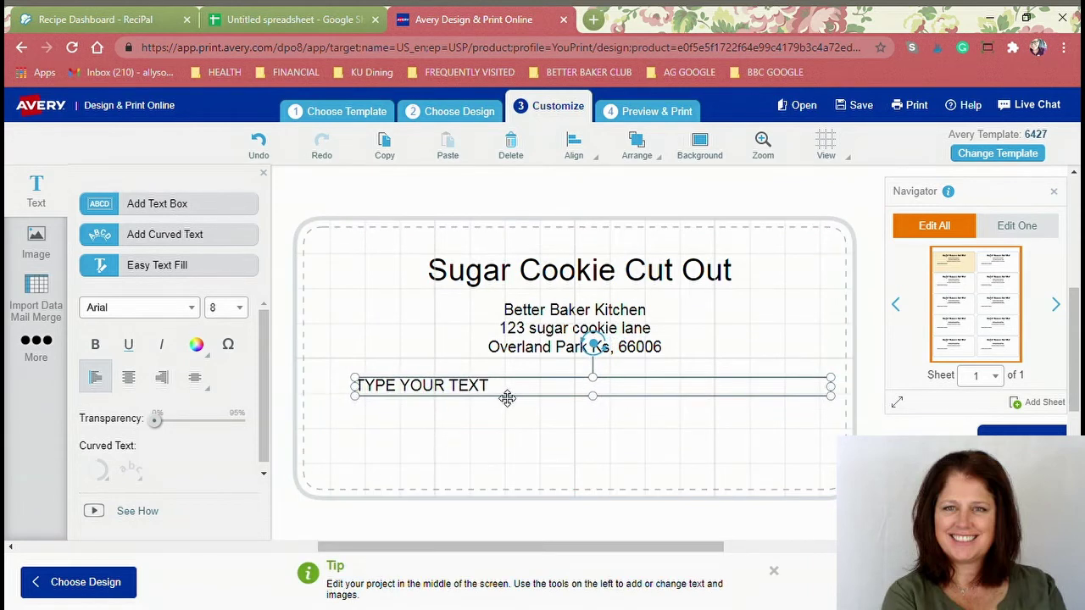
{"action": "left_click", "coordinate": [515, 449]}
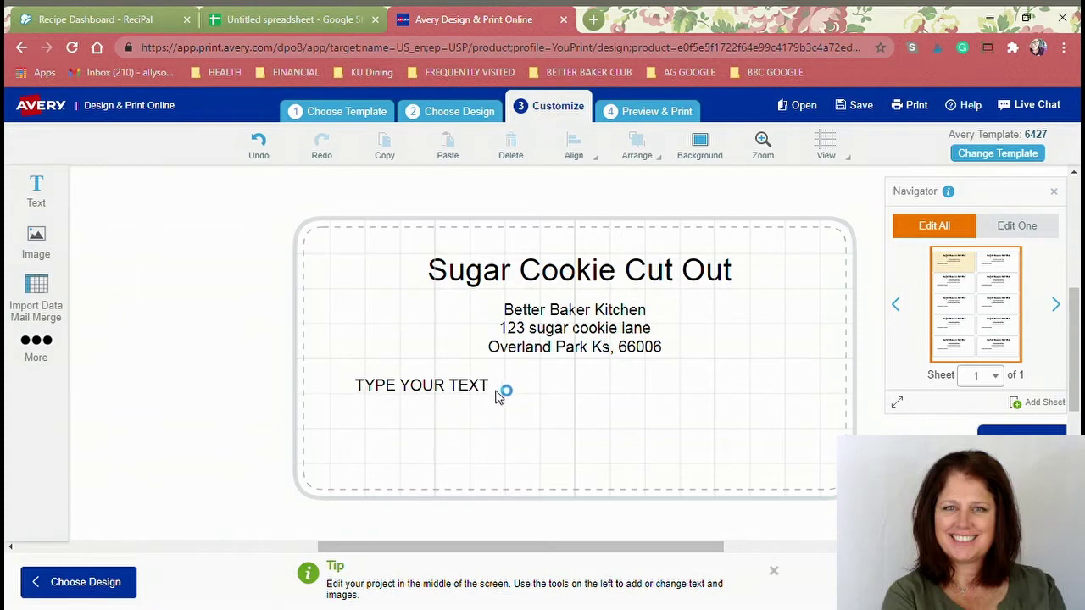
{"action": "left_click", "coordinate": [500, 396]}
{"action": "key", "text": "BackSpace"}
{"action": "key", "text": "BackSpace"}
{"action": "key", "text": "BackSpace"}
{"action": "key", "text": "BackSpace"}
{"action": "key", "text": "BackSpace"}
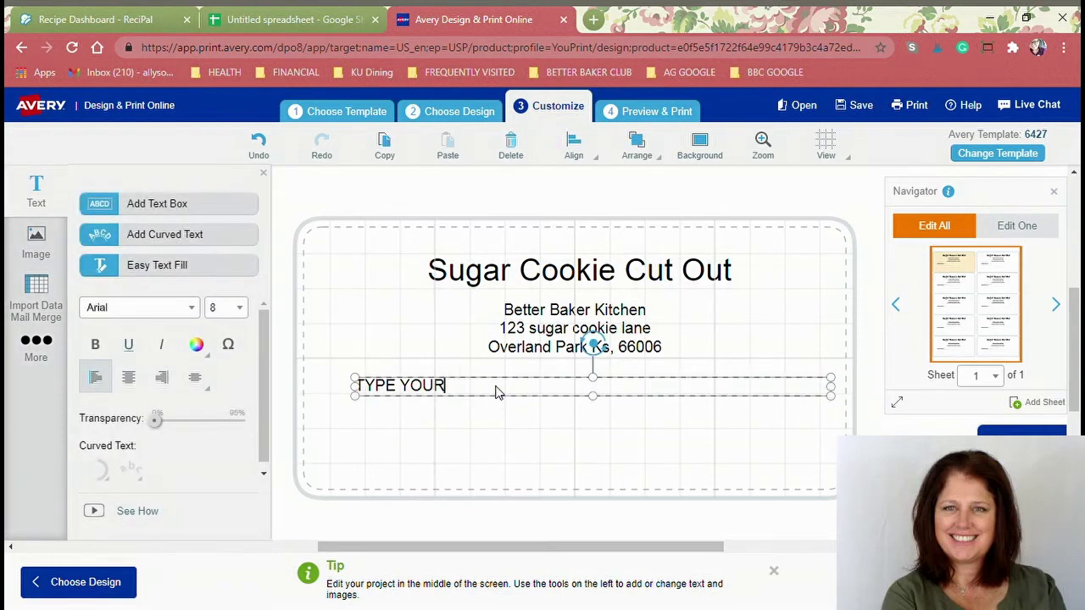
{"action": "key", "text": "BackSpace"}
{"action": "key", "text": "BackSpace"}
{"action": "key", "text": "BackSpace"}
{"action": "key", "text": "BackSpace"}
{"action": "key", "text": "BackSpace"}
{"action": "key", "text": "BackSpace"}
{"action": "key", "text": "BackSpace"}
{"action": "key", "text": "BackSpace"}
{"action": "key", "text": "BackSpace"}
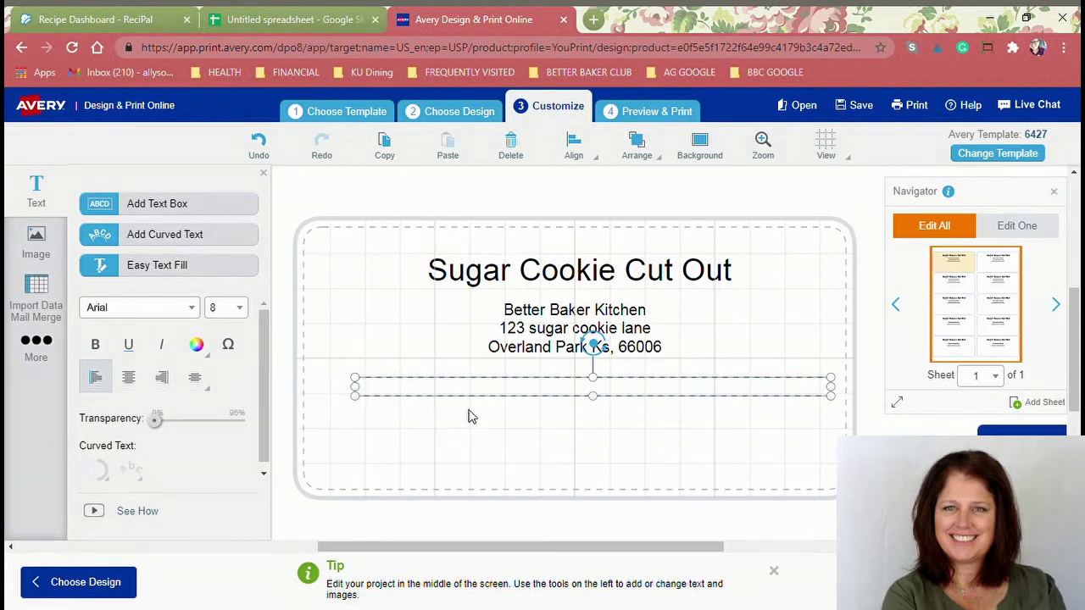
{"action": "left_click", "coordinate": [475, 391]}
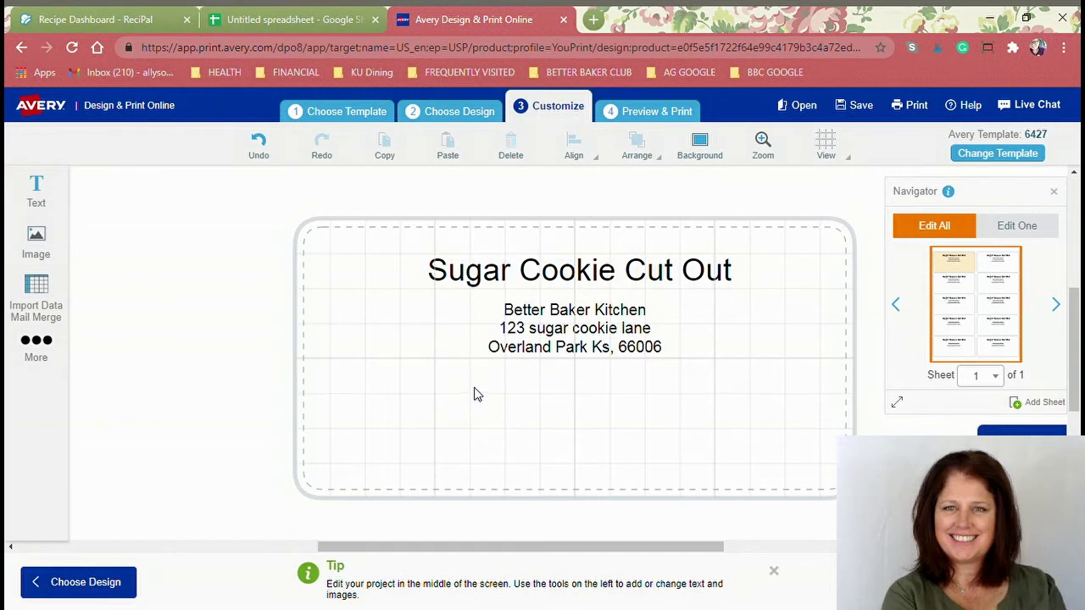
Step: Add another text box below the address, empty its placeholder, and switch to the spreadsheet
{"action": "left_click", "coordinate": [38, 197]}
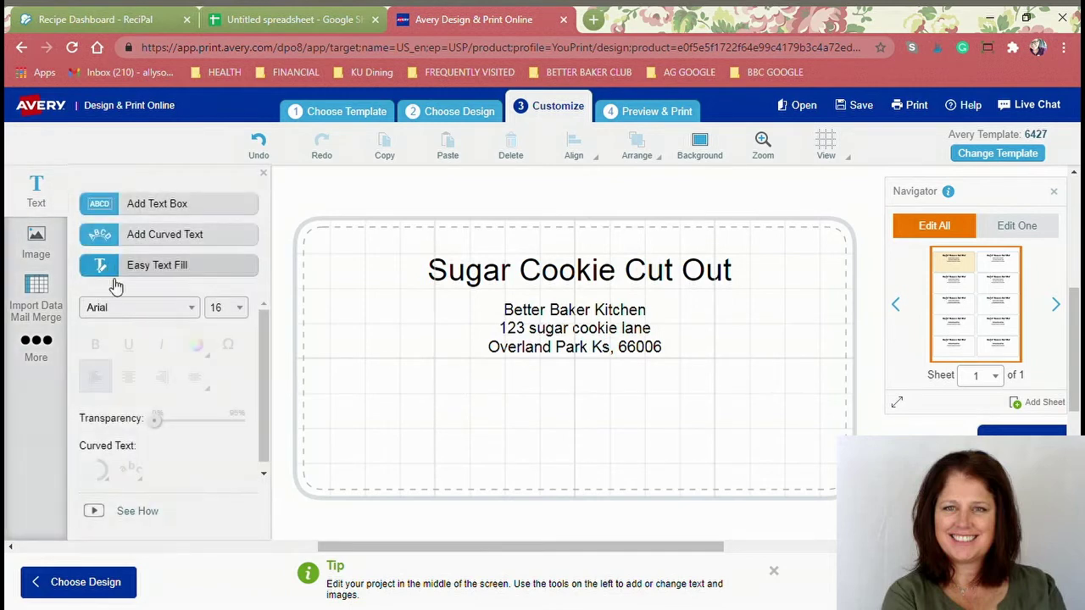
{"action": "left_click", "coordinate": [165, 208]}
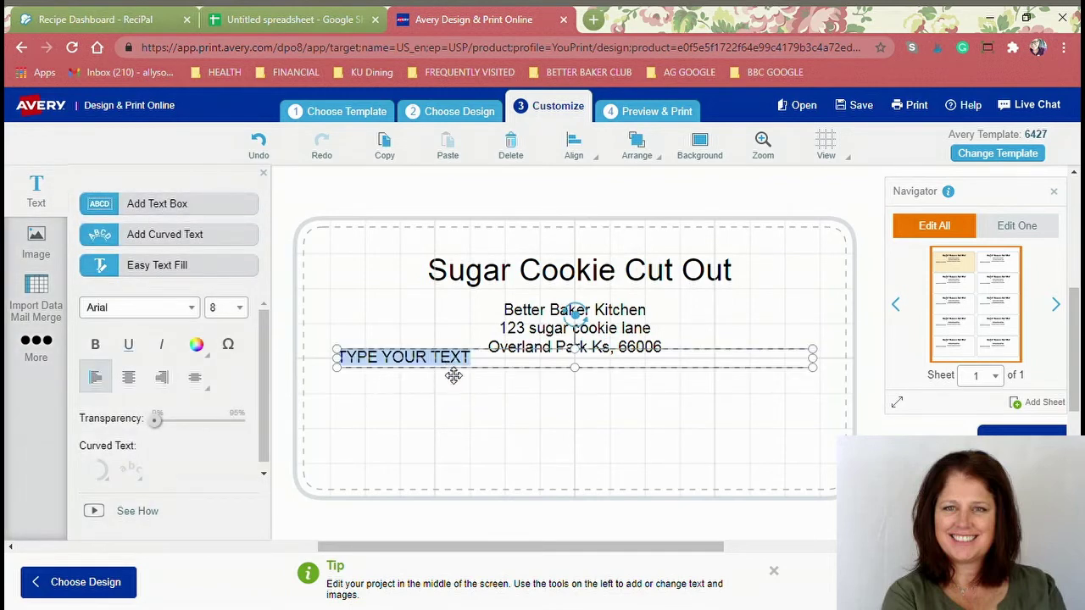
{"action": "left_click_drag", "start_coordinate": [452, 378], "coordinate": [452, 407]}
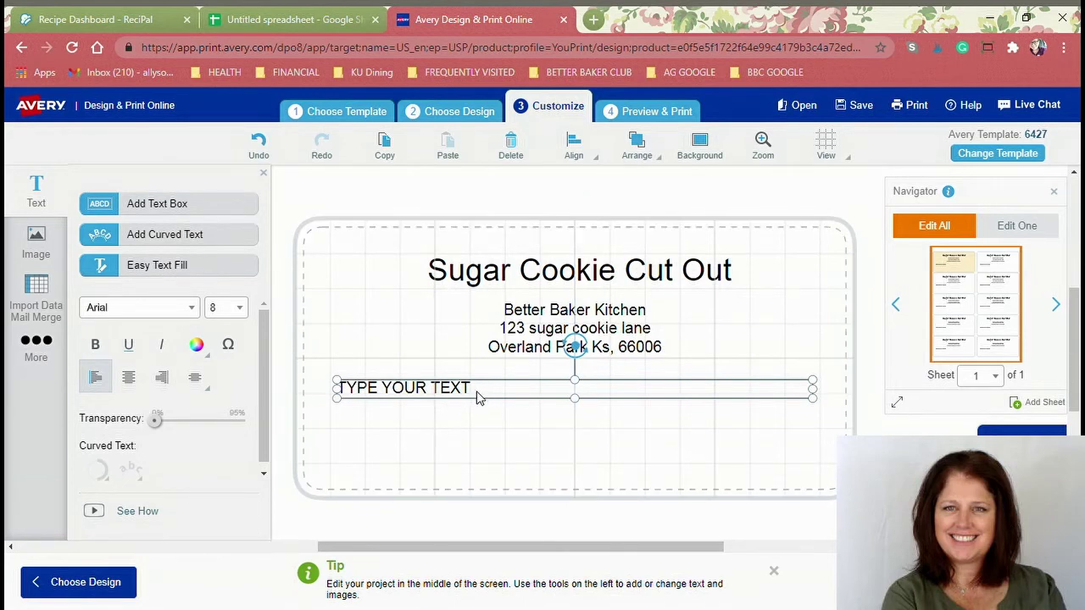
{"action": "left_click_drag", "start_coordinate": [477, 397], "coordinate": [353, 403]}
{"action": "key", "text": "BackSpace"}
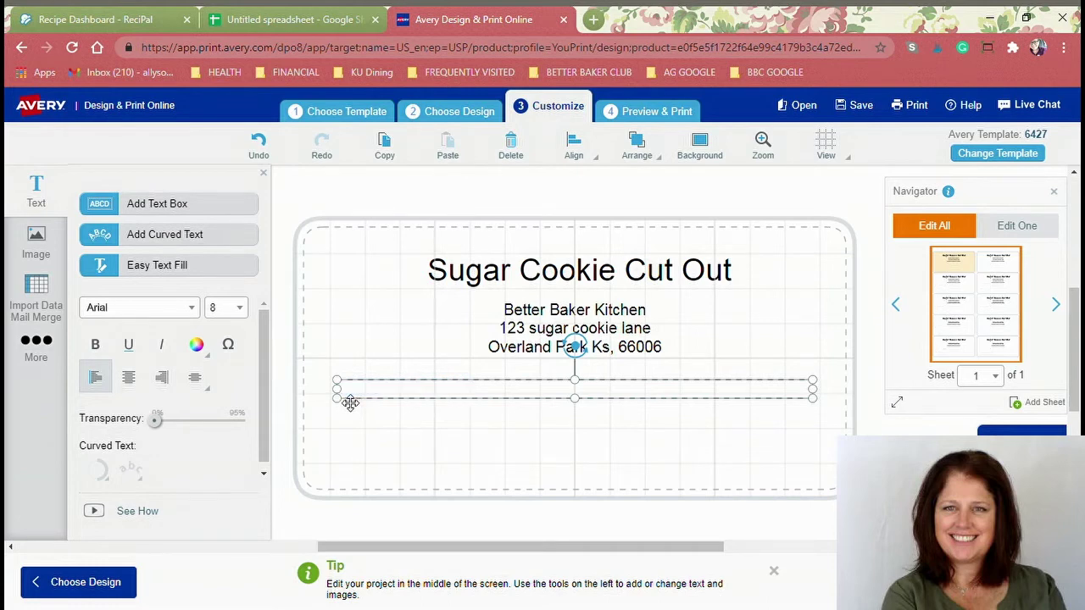
{"action": "left_click", "coordinate": [297, 19]}
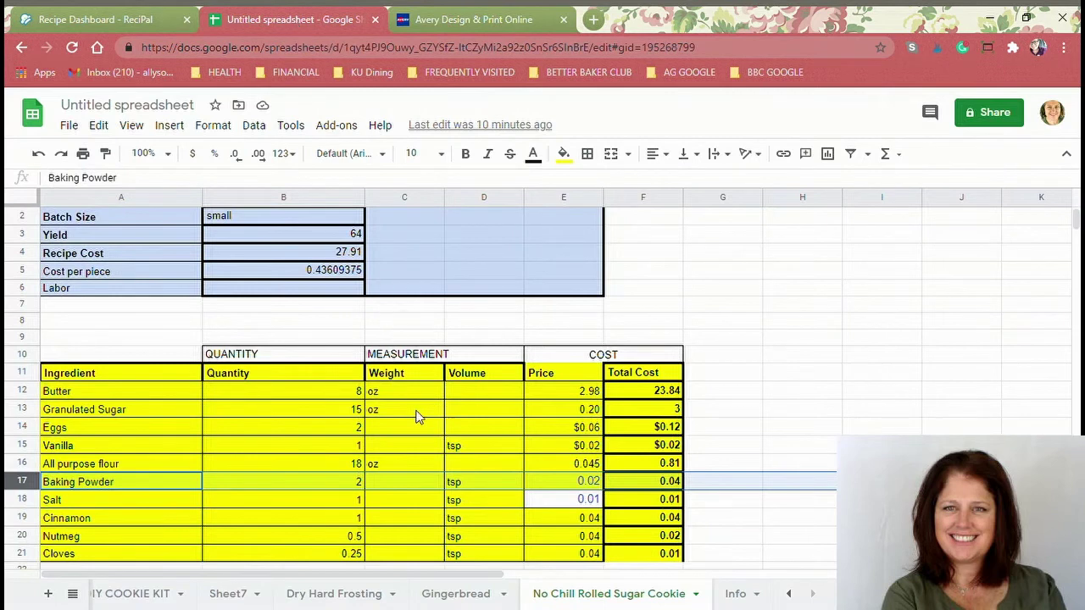
Step: Scroll the cookie sheet to show the ten ingredients and the 27.91 Total Recipe Cost
{"action": "scroll", "coordinate": [416, 416], "scroll_direction": "down", "scroll_amount": 2}
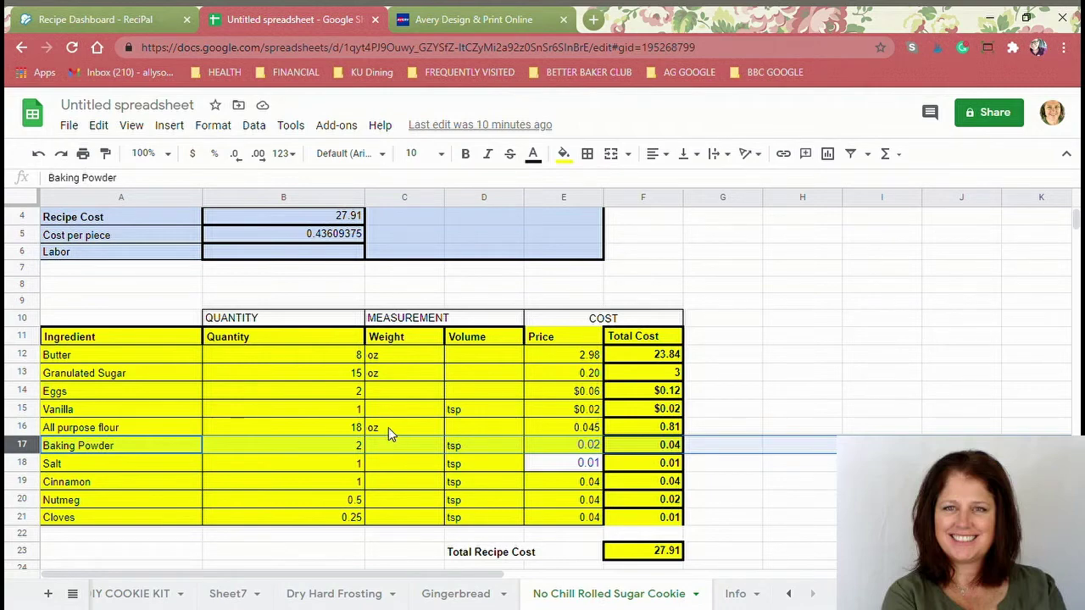
Step: Replace the empty text box with a new text box placed just under the address
{"action": "left_click", "coordinate": [457, 20]}
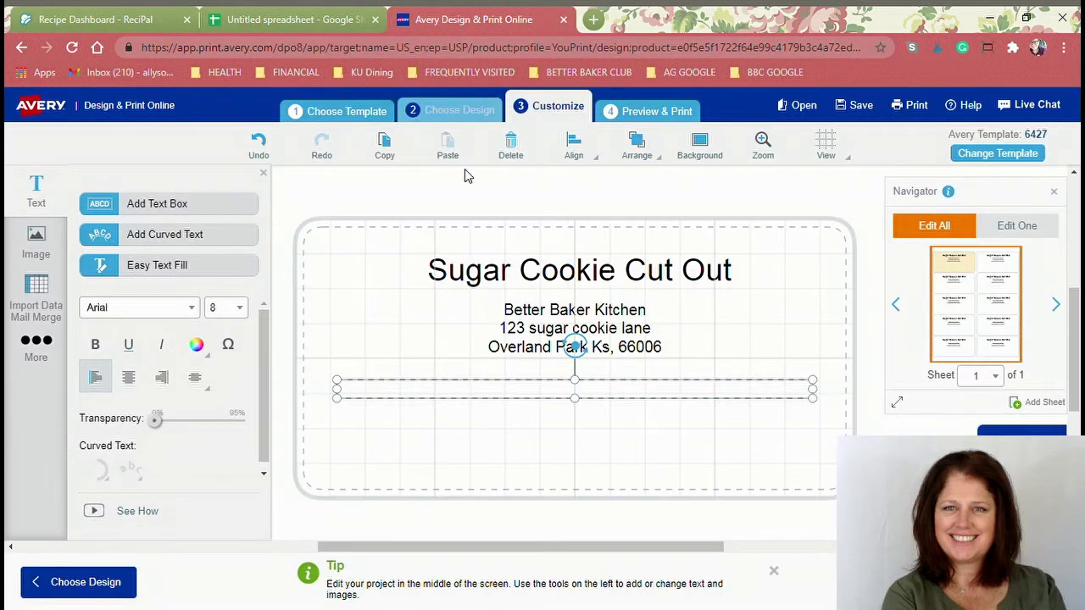
{"action": "left_click", "coordinate": [398, 394]}
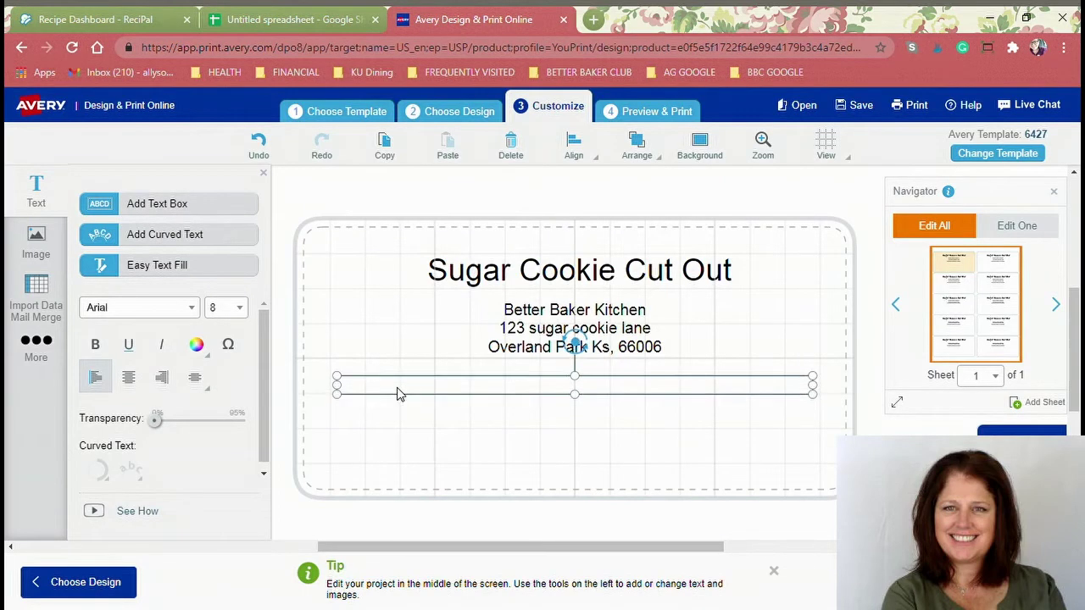
{"action": "key", "text": "Delete"}
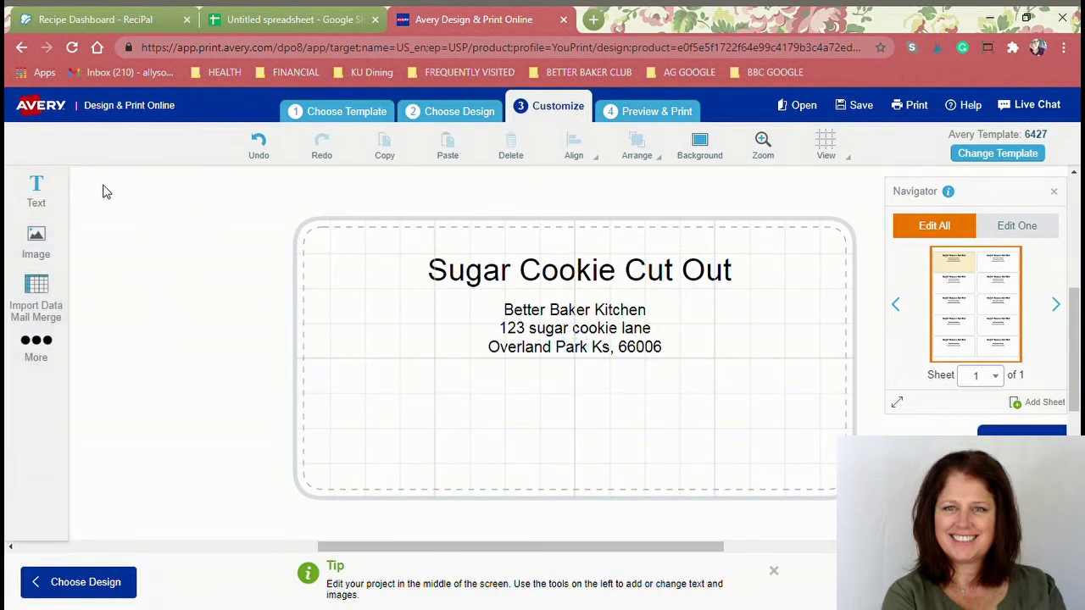
{"action": "left_click", "coordinate": [42, 193]}
{"action": "left_click", "coordinate": [115, 204]}
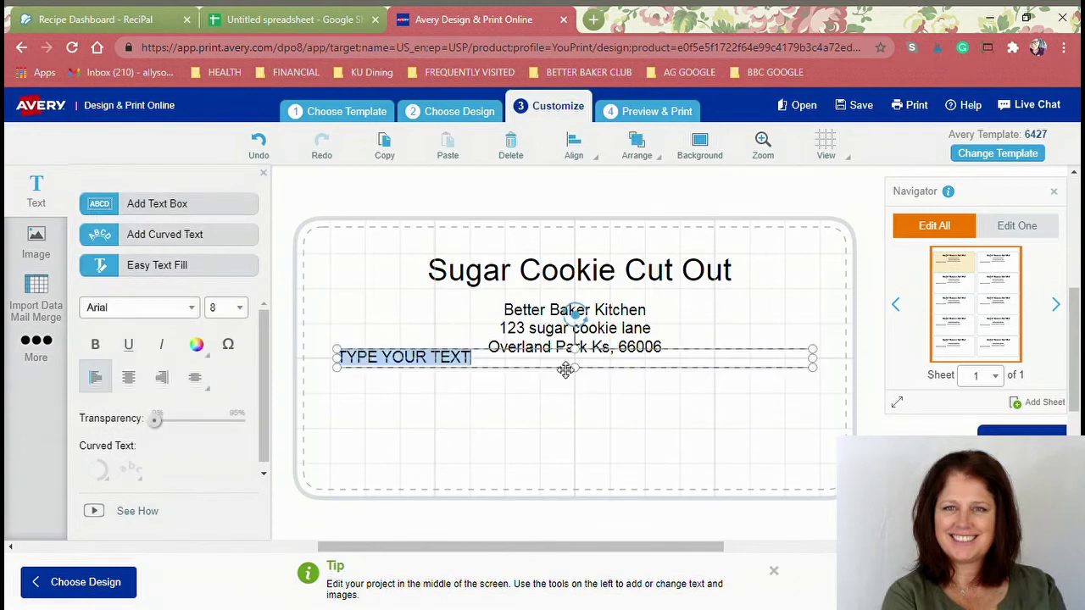
{"action": "left_click_drag", "start_coordinate": [570, 374], "coordinate": [569, 395]}
Step: Clear the placeholder and type 'Flour,' to begin the ingredients line
{"action": "key", "text": "BackSpace"}
{"action": "key", "text": "BackSpace"}
{"action": "key", "text": "BackSpace"}
{"action": "key", "text": "BackSpace"}
{"action": "key", "text": "BackSpace"}
{"action": "key", "text": "BackSpace"}
{"action": "key", "text": "BackSpace"}
{"action": "key", "text": "BackSpace"}
{"action": "key", "text": "BackSpace"}
{"action": "key", "text": "BackSpace"}
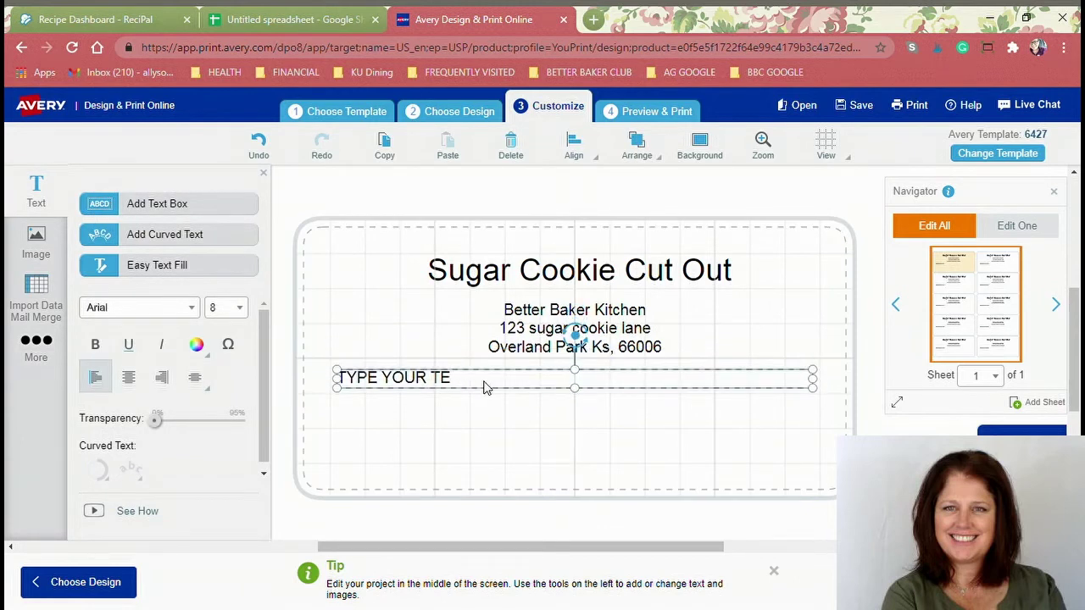
{"action": "key", "text": "BackSpace"}
{"action": "key", "text": "BackSpace"}
{"action": "key", "text": "BackSpace"}
{"action": "key", "text": "BackSpace"}
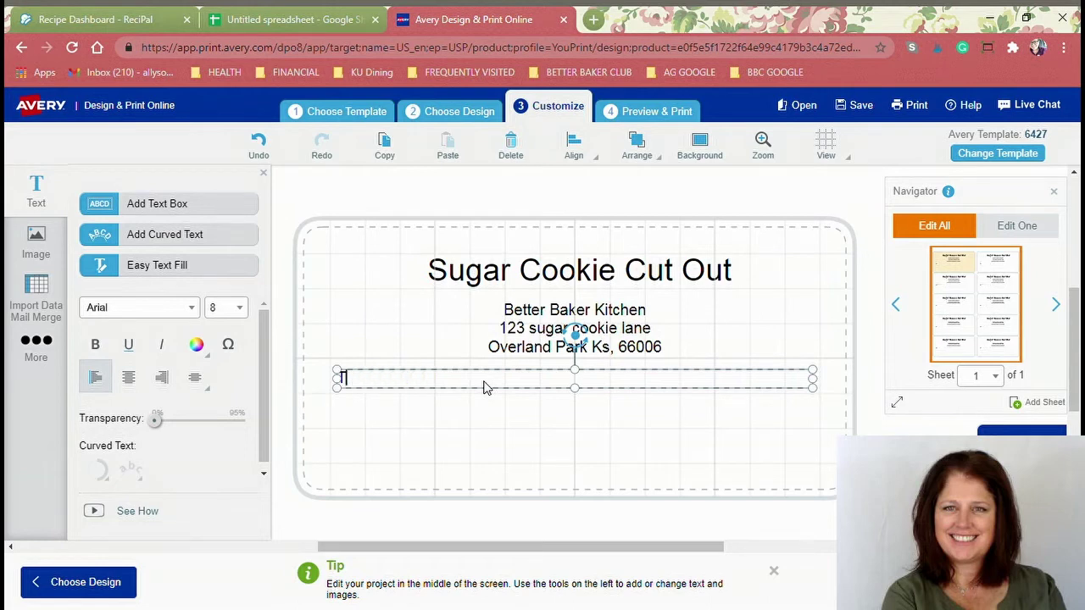
{"action": "type", "text": "Flour"}
{"action": "type", "text": ","}
{"action": "key", "text": "BackSpace"}
{"action": "key", "text": "BackSpace"}
{"action": "key", "text": "BackSpace"}
{"action": "type", "text": "("}
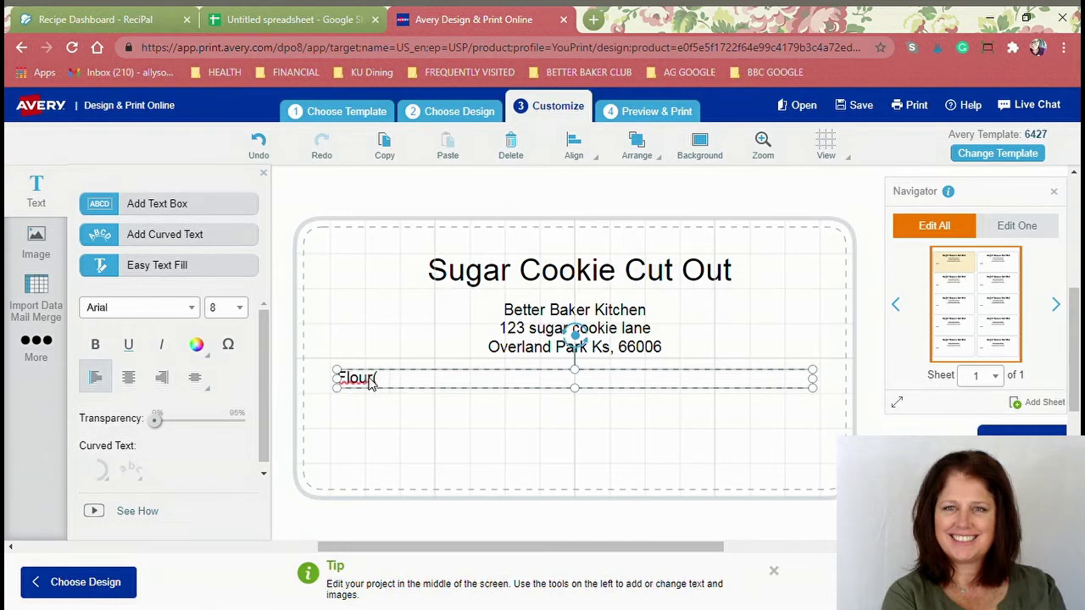
{"action": "type", "text": " niacin"}
{"action": "key", "text": "BackSpace"}
{"action": "key", "text": "BackSpace"}
{"action": "key", "text": "BackSpace"}
{"action": "key", "text": "BackSpace"}
{"action": "key", "text": "BackSpace"}
{"action": "key", "text": "BackSpace"}
{"action": "key", "text": "BackSpace"}
{"action": "key", "text": "BackSpace"}
{"action": "type", "text": ","}
{"action": "left_click", "coordinate": [332, 22]}
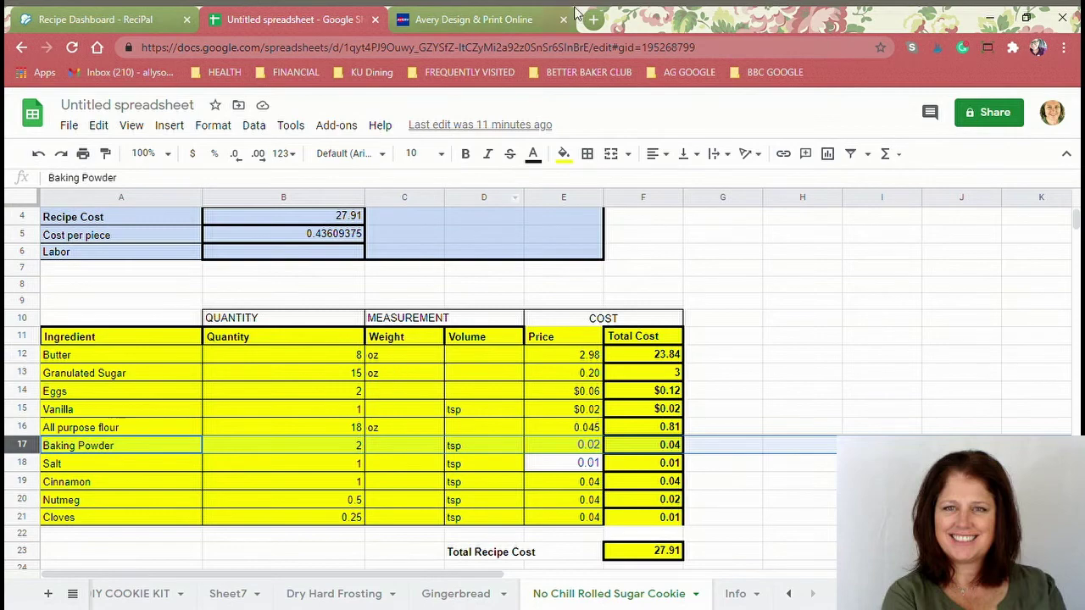
Step: Add 'sugar, butter, egg,' to the ingredients line, checking the recipe spreadsheet
{"action": "left_click", "coordinate": [526, 23]}
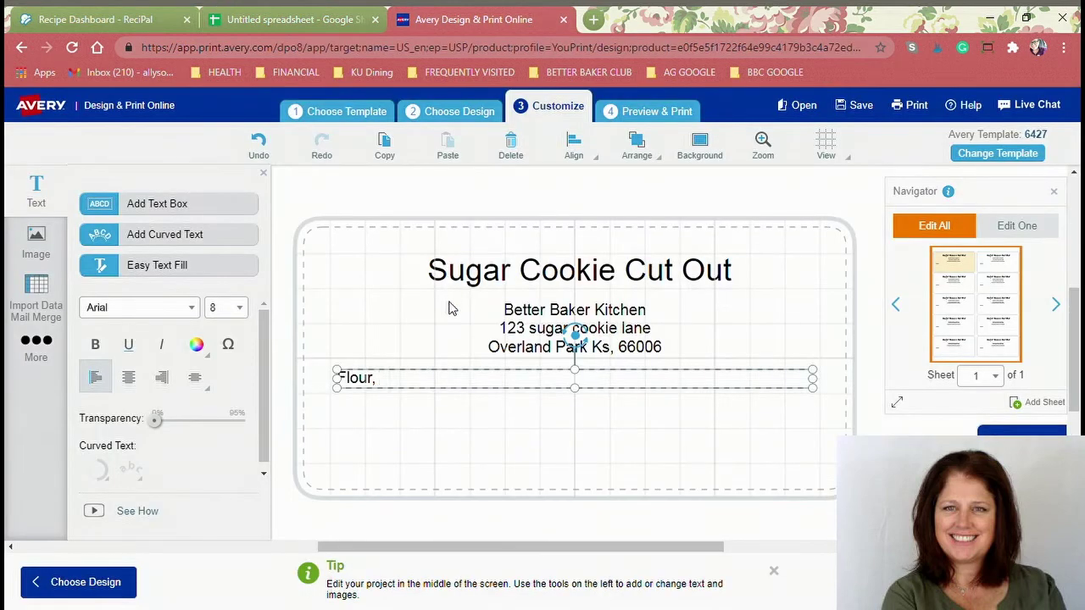
{"action": "type", "text": "sugar,"}
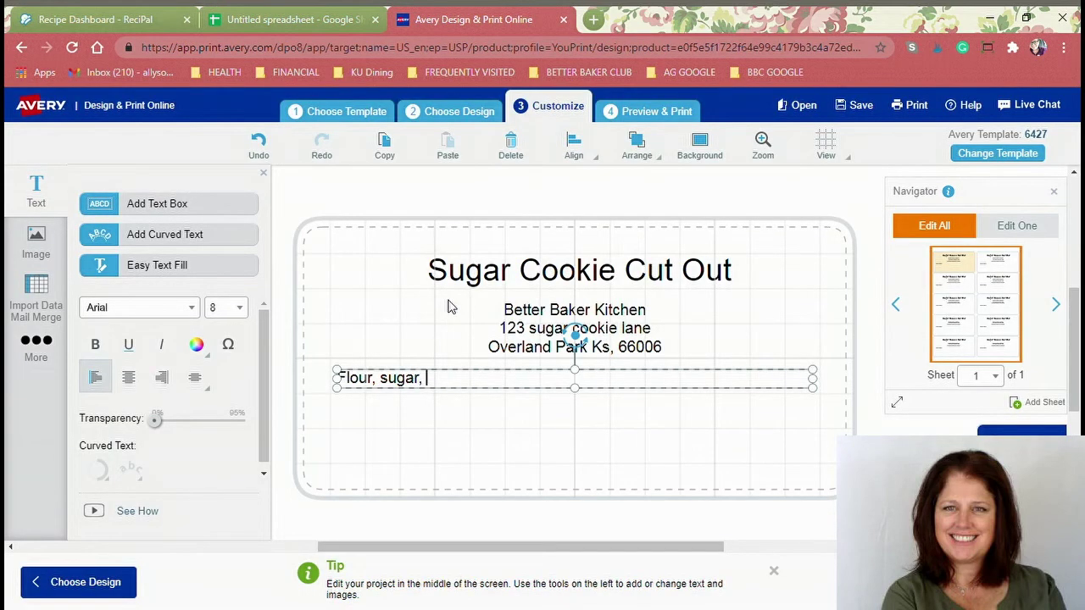
{"action": "left_click", "coordinate": [257, 19]}
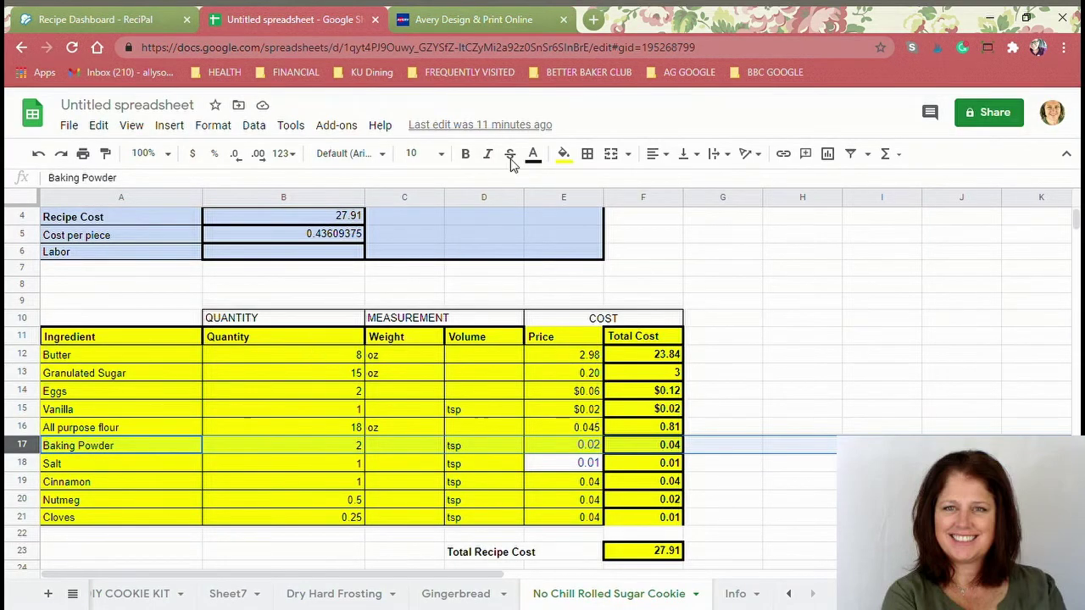
{"action": "left_click", "coordinate": [479, 22]}
{"action": "type", "text": "butter,"}
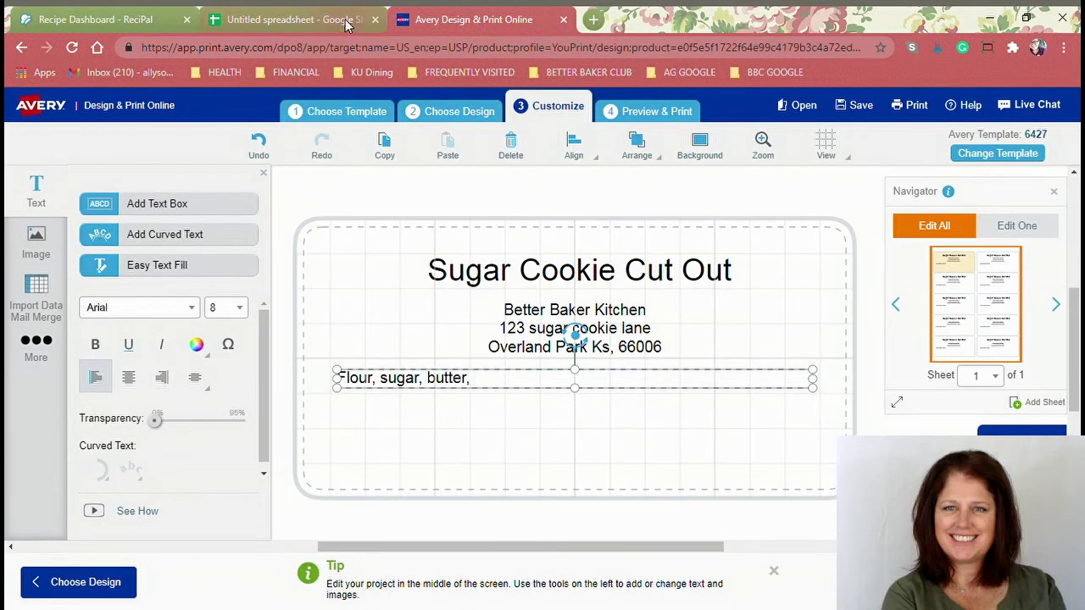
{"action": "left_click", "coordinate": [322, 19]}
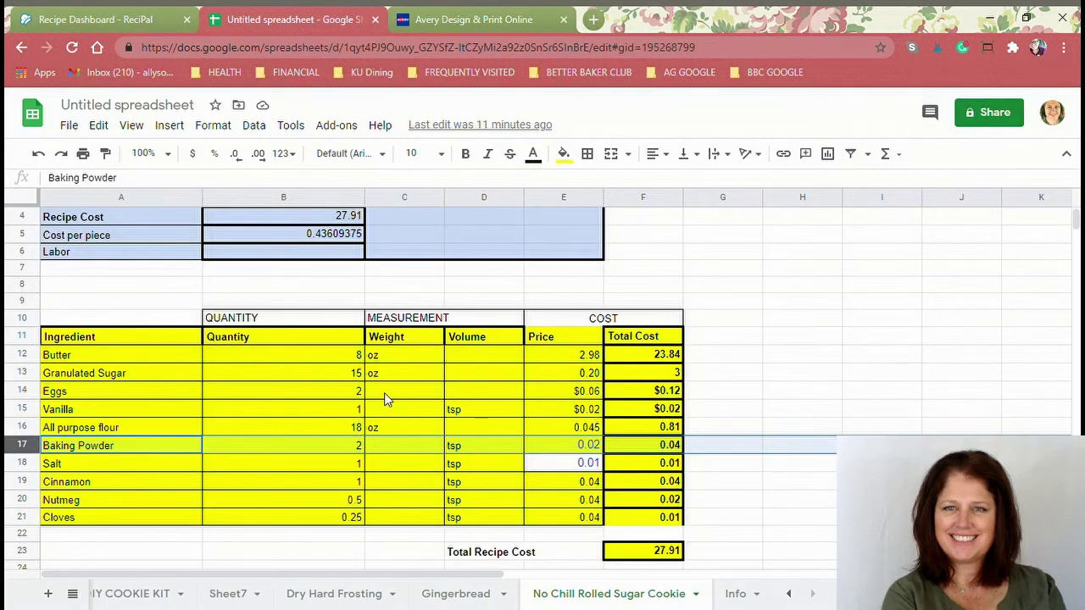
{"action": "left_click", "coordinate": [458, 18]}
{"action": "type", "text": "gg,"}
Step: Finish with 'vanilla, salt, cinnamon, nutmeg, and clove' and move the line toward the label bottom
{"action": "left_click", "coordinate": [299, 18]}
{"action": "left_click", "coordinate": [547, 18]}
{"action": "type", "text": "van"}
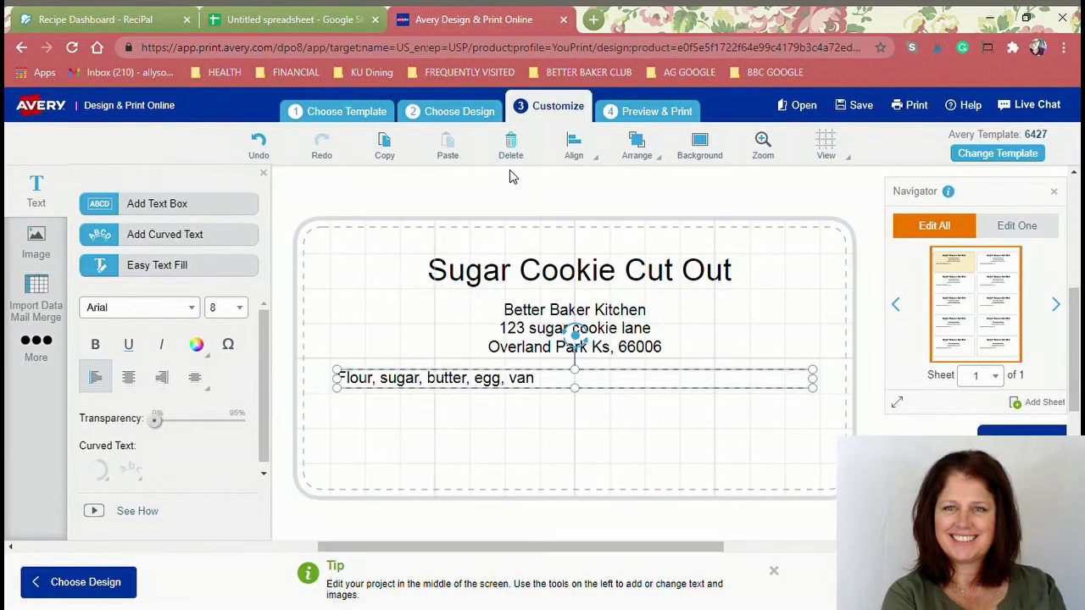
{"action": "type", "text": "illa, salt, cinnamo"}
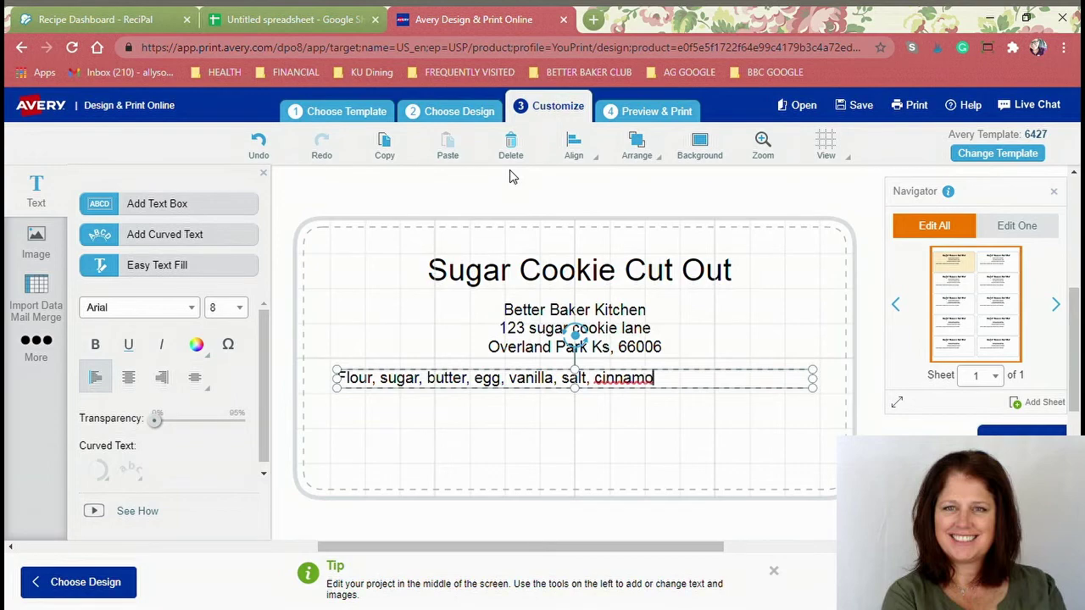
{"action": "type", "text": "n,"}
{"action": "left_click", "coordinate": [312, 25]}
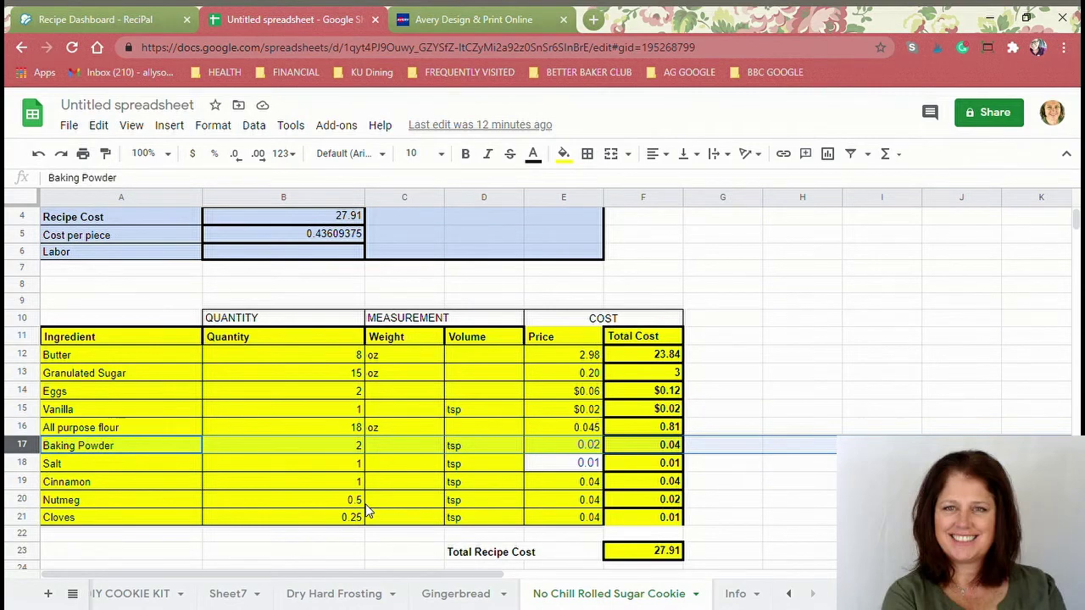
{"action": "left_click", "coordinate": [472, 22]}
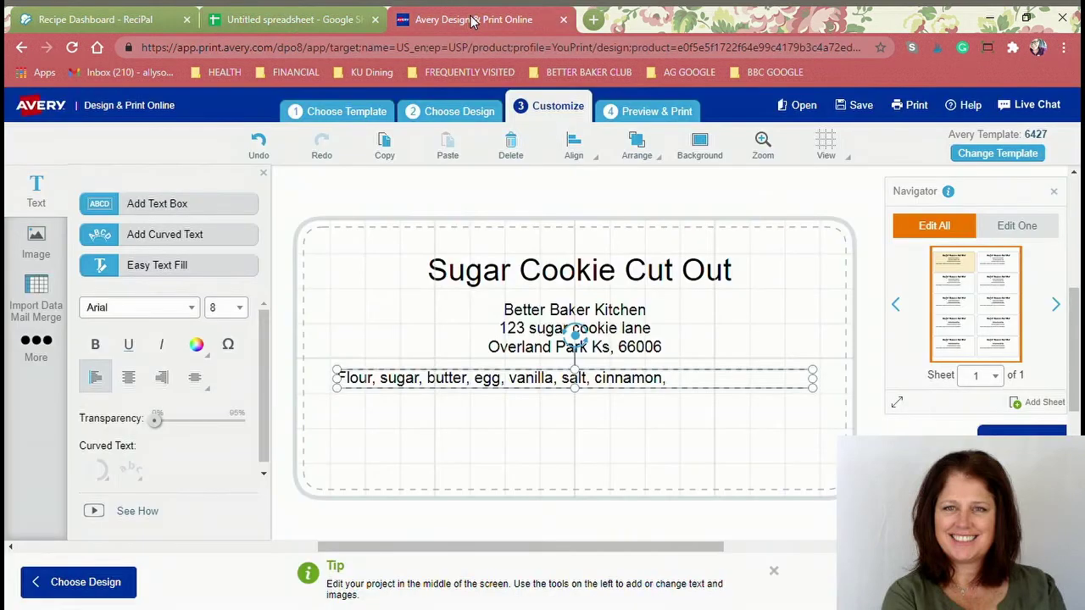
{"action": "type", "text": "nutmegm"}
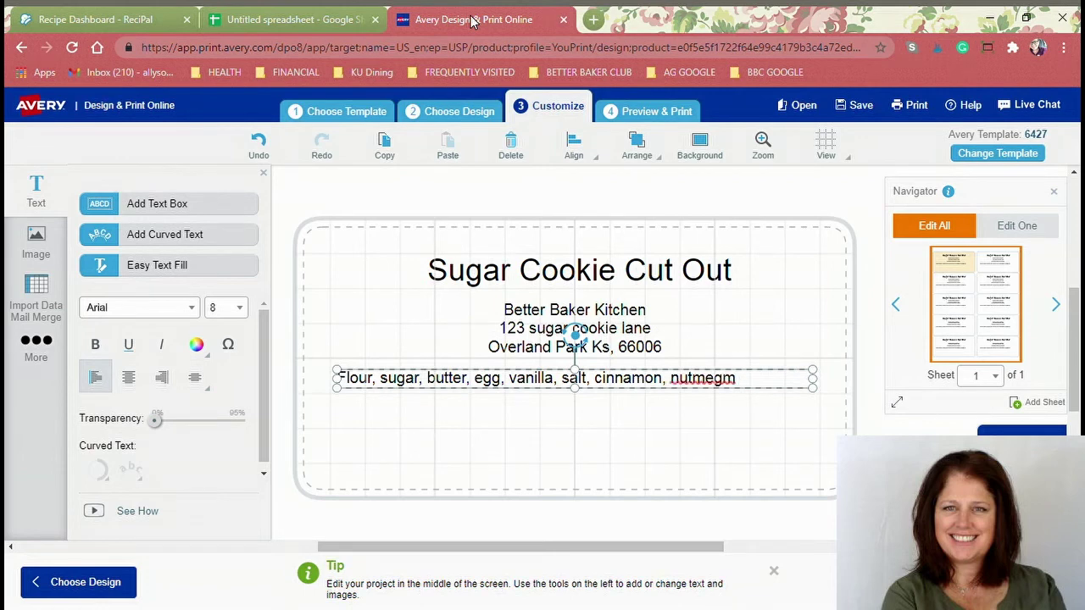
{"action": "key", "text": "BackSpace"}
{"action": "key", "text": "BackSpace"}
{"action": "type", "text": "g, and cloves"}
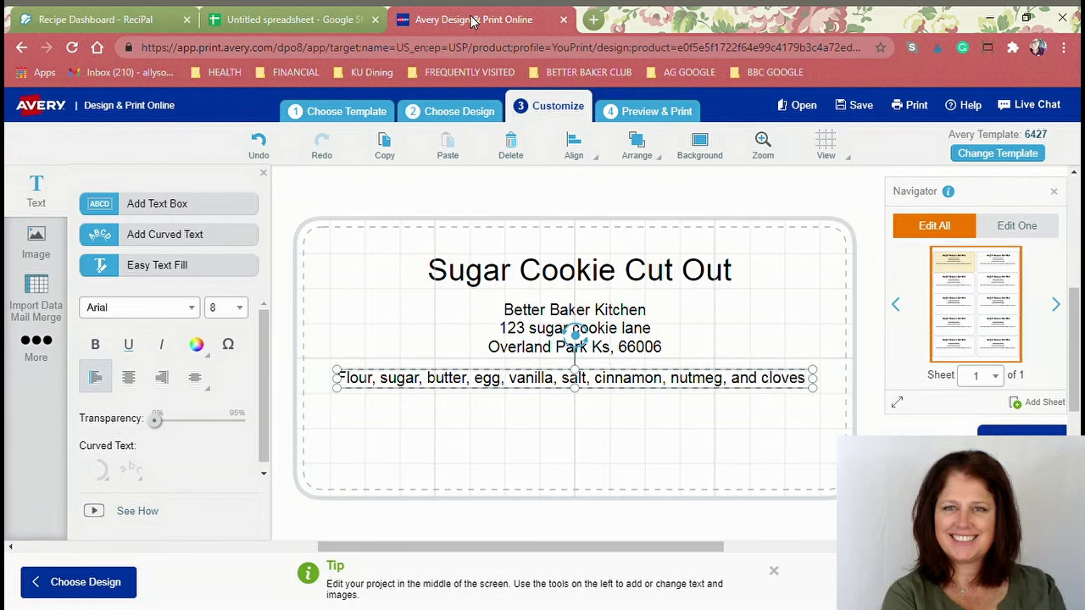
{"action": "key", "text": "BackSpace"}
{"action": "left_click_drag", "start_coordinate": [559, 395], "coordinate": [555, 467]}
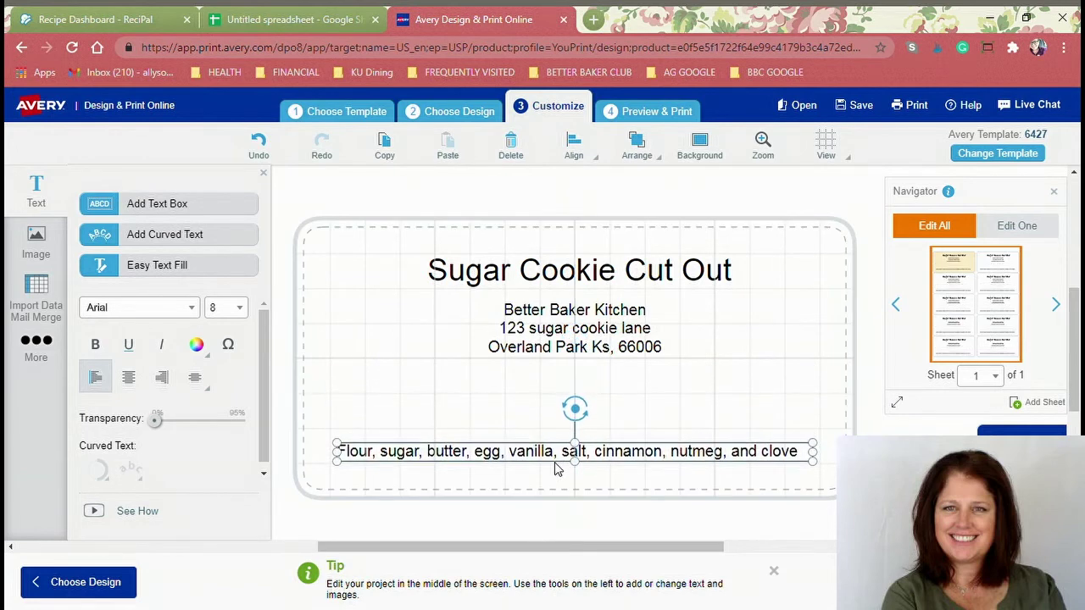
Step: Shift the address block slightly lower on the Sugar Cookie Cut Out label
{"action": "left_click", "coordinate": [570, 346]}
{"action": "left_click_drag", "start_coordinate": [571, 328], "coordinate": [591, 349]}
{"action": "left_click", "coordinate": [617, 369]}
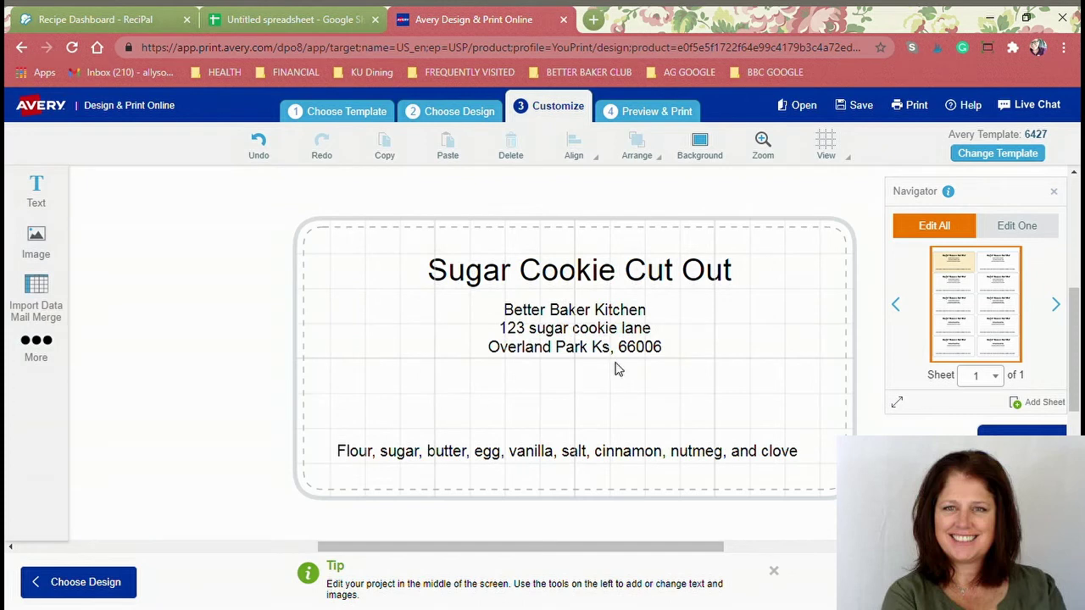
{"action": "left_click", "coordinate": [611, 352]}
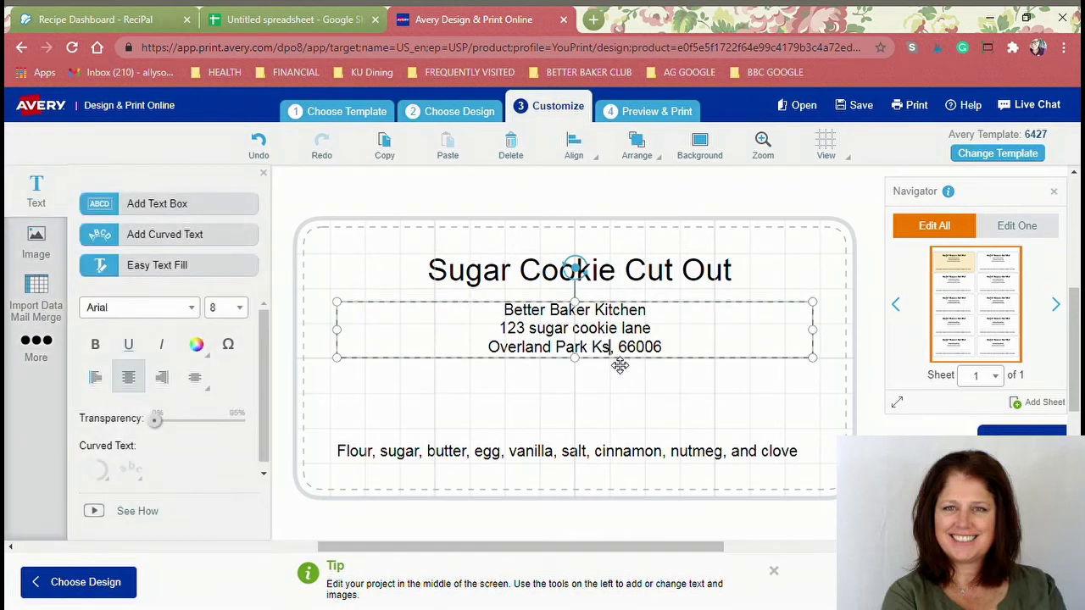
{"action": "left_click_drag", "start_coordinate": [621, 365], "coordinate": [624, 385]}
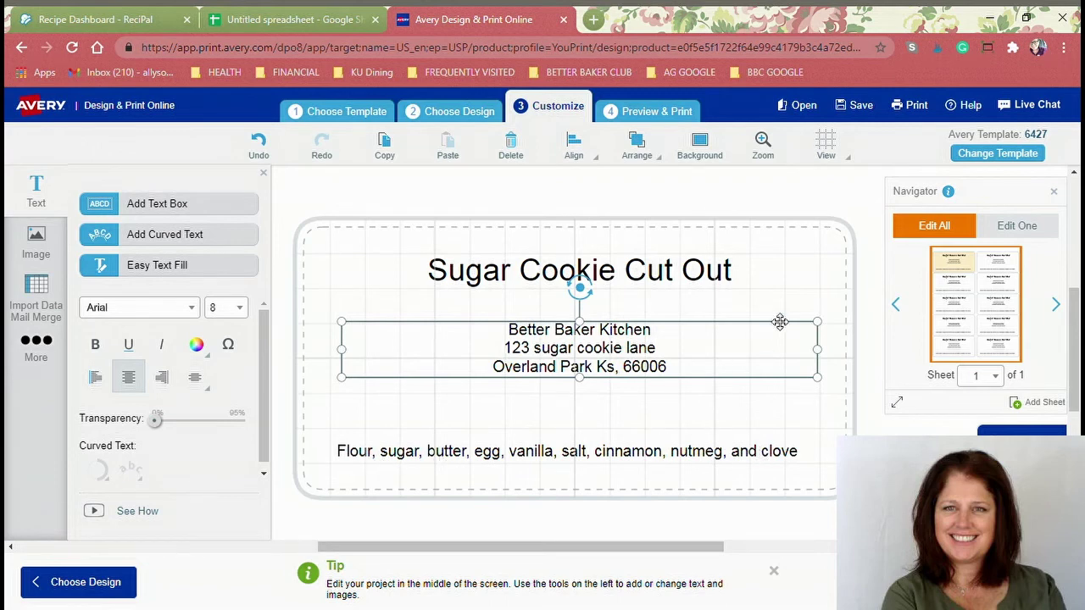
{"action": "left_click", "coordinate": [779, 274]}
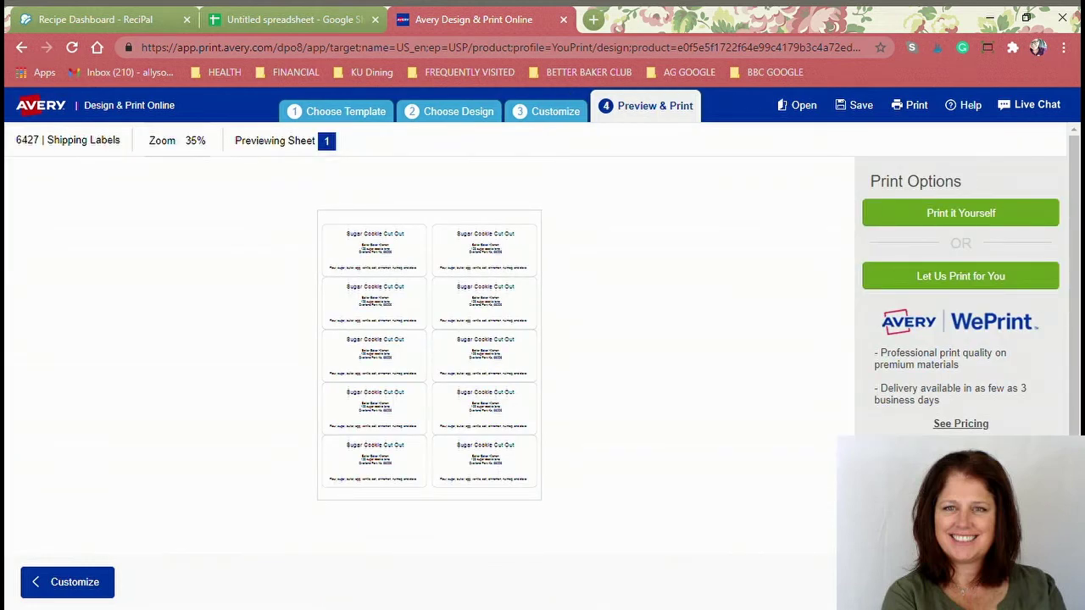
Step: Choose Print it Yourself, try labels 1 to 4, revert to all labels, and review alignment adjustments
{"action": "left_click", "coordinate": [962, 219]}
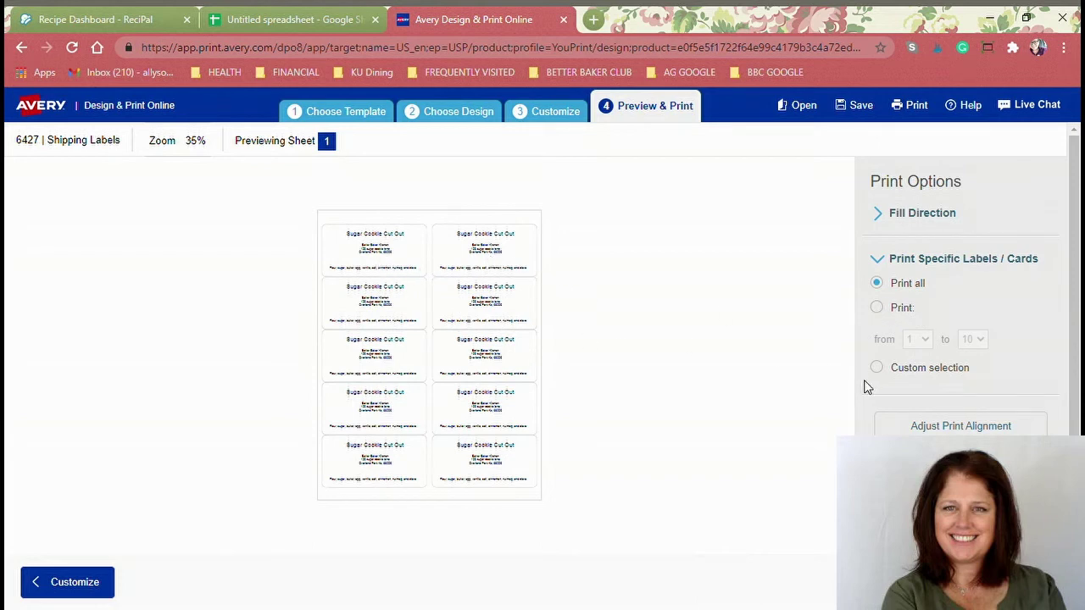
{"action": "left_click", "coordinate": [879, 310]}
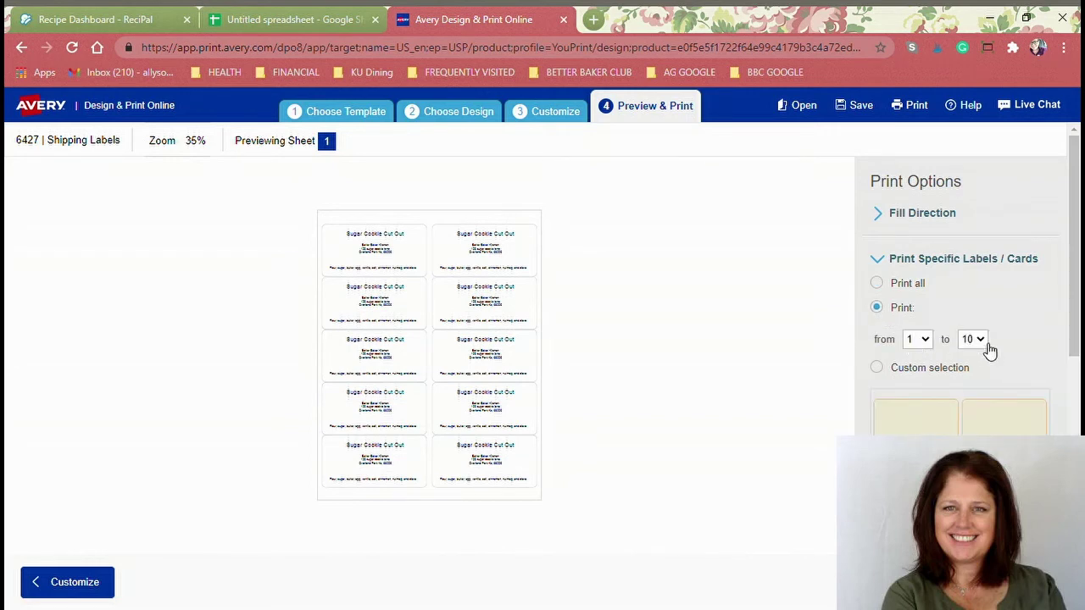
{"action": "left_click", "coordinate": [967, 391]}
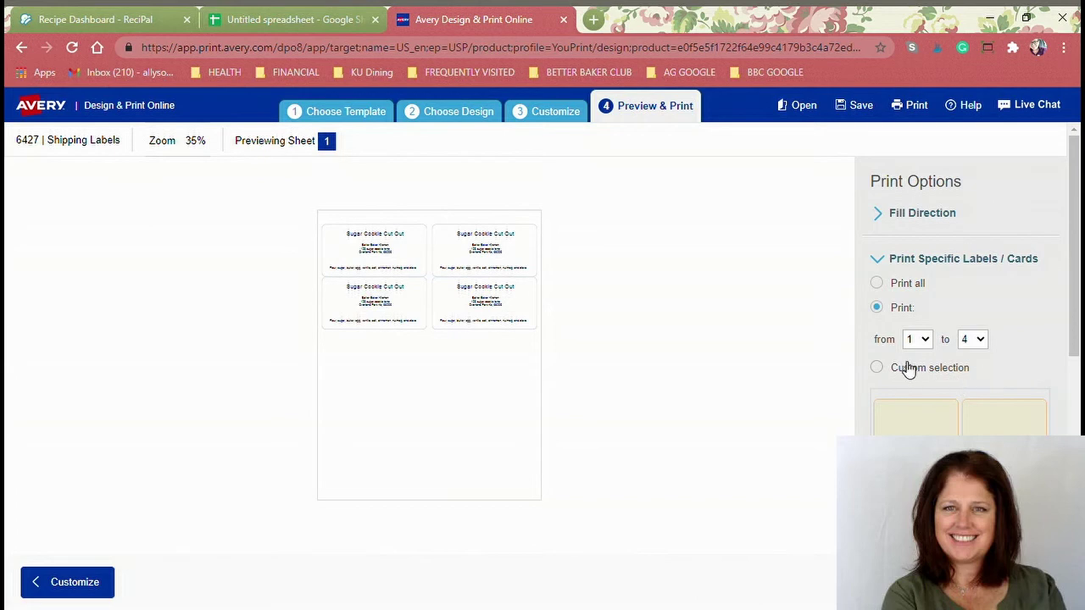
{"action": "left_click", "coordinate": [878, 283]}
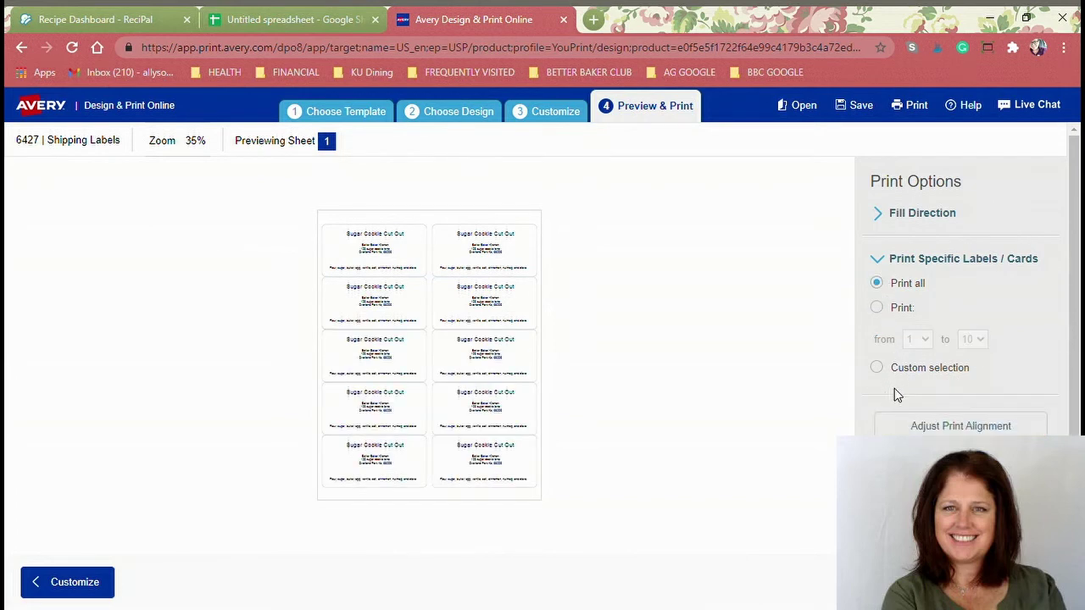
{"action": "left_click", "coordinate": [942, 430]}
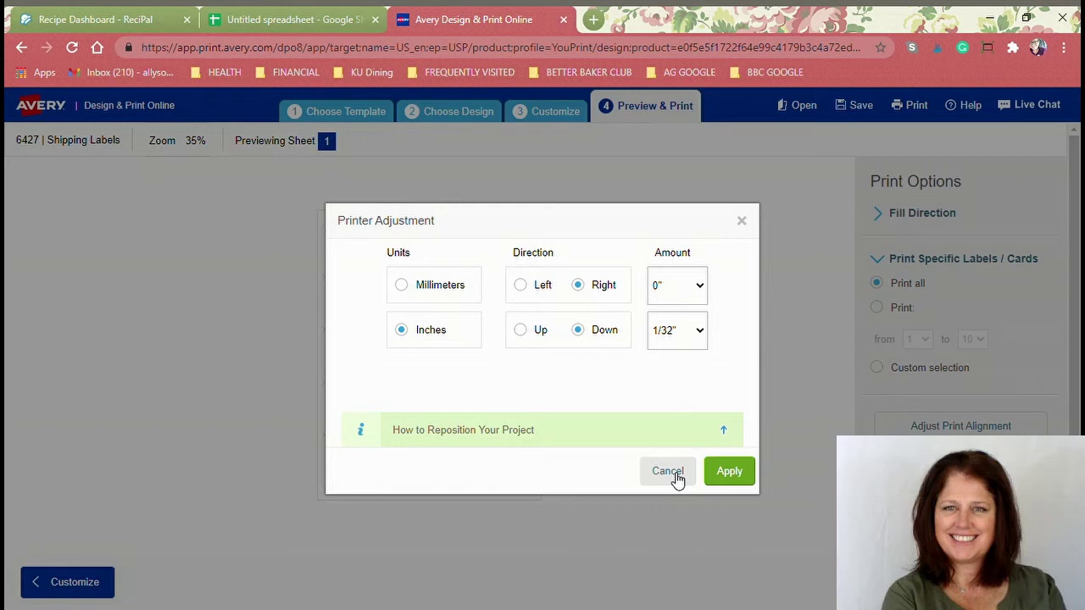
{"action": "left_click", "coordinate": [669, 472]}
Step: Reopen and cancel Printer Adjustment, then choose to save the design before printing
{"action": "scroll", "coordinate": [550, 226], "scroll_direction": "down", "scroll_amount": 1}
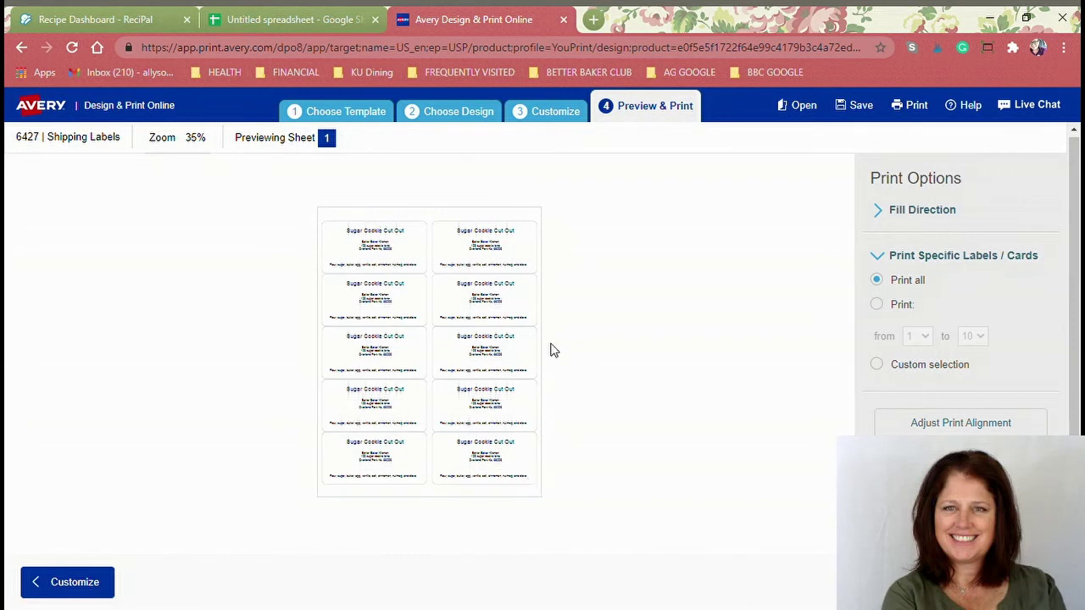
{"action": "left_click", "coordinate": [907, 423]}
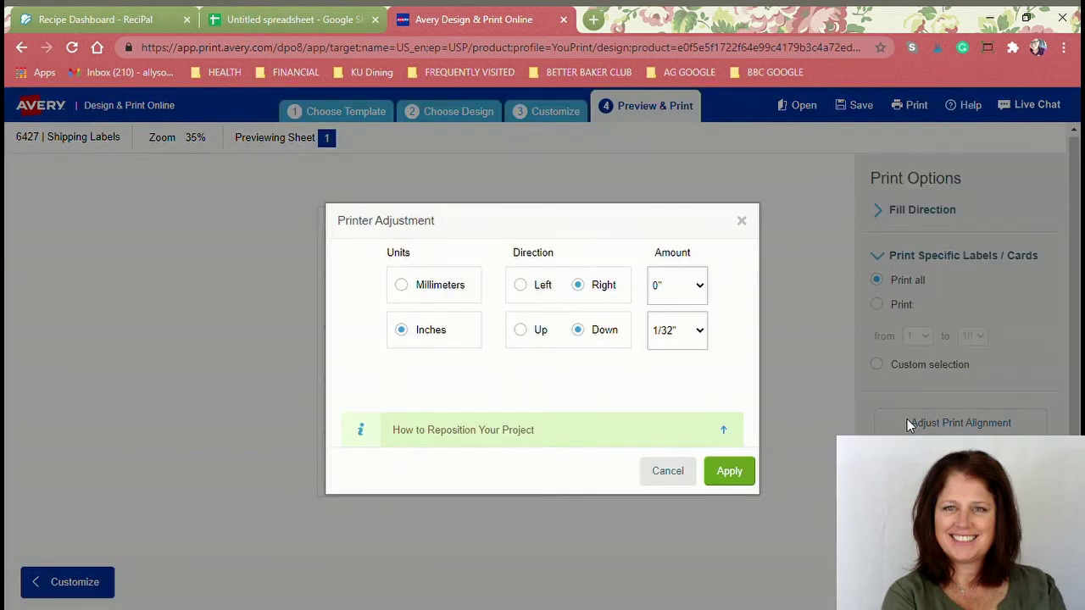
{"action": "left_click", "coordinate": [658, 473]}
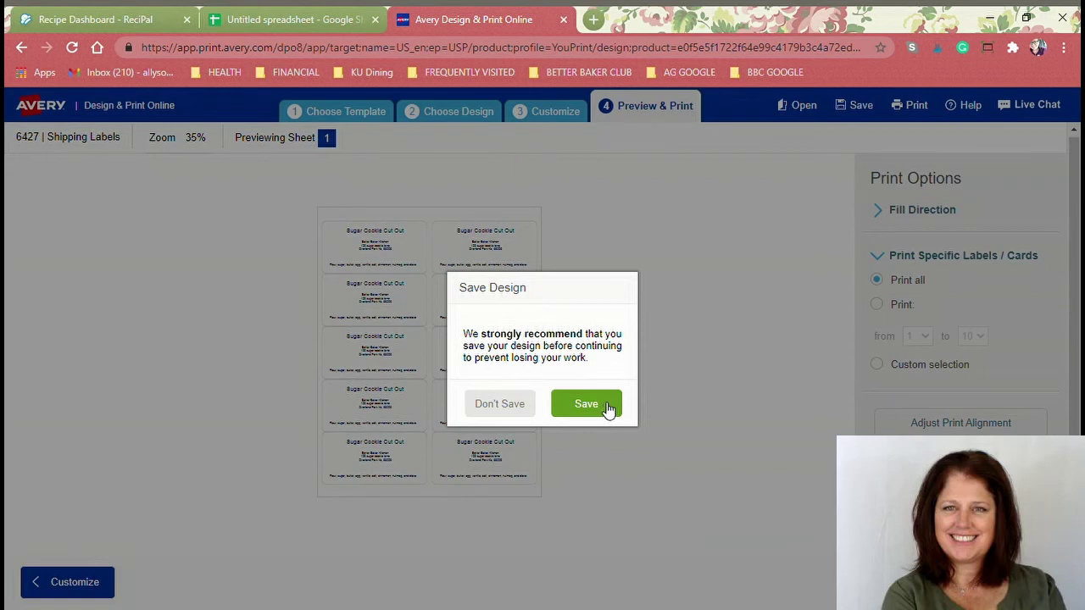
{"action": "left_click", "coordinate": [604, 410]}
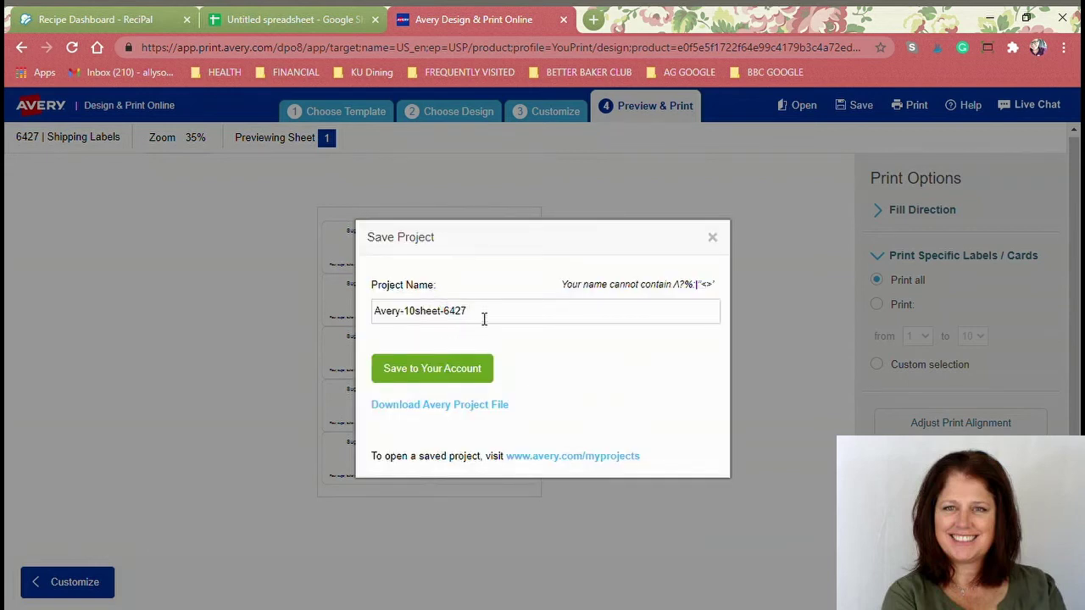
Step: Save the project to your account as 'Sugar Cookie Cut Outs' and open the sheet's PDF
{"action": "left_click_drag", "start_coordinate": [483, 317], "coordinate": [358, 315]}
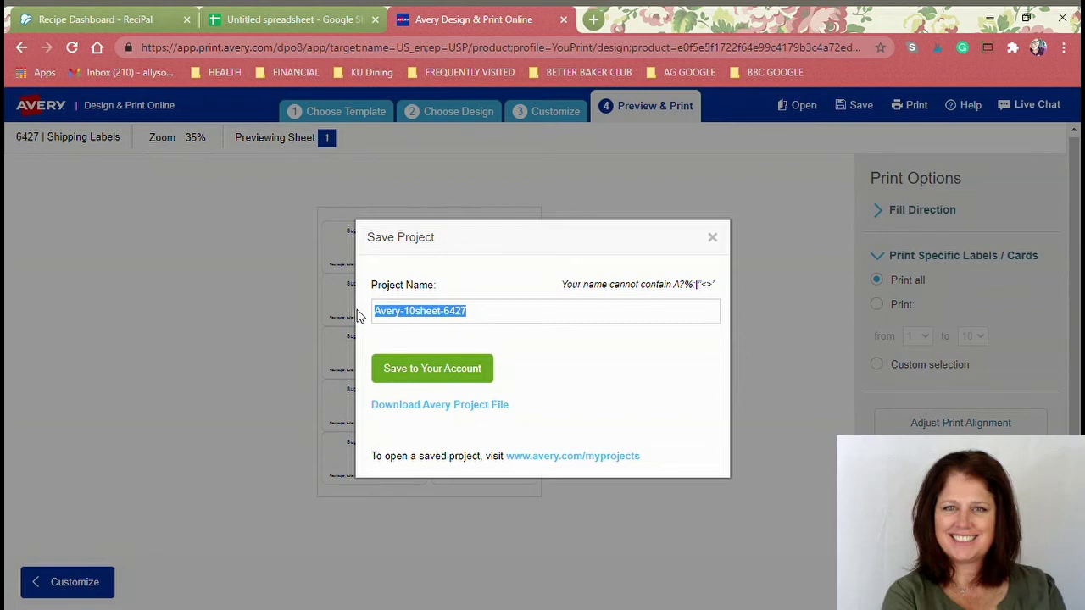
{"action": "type", "text": "Sugar Cok"}
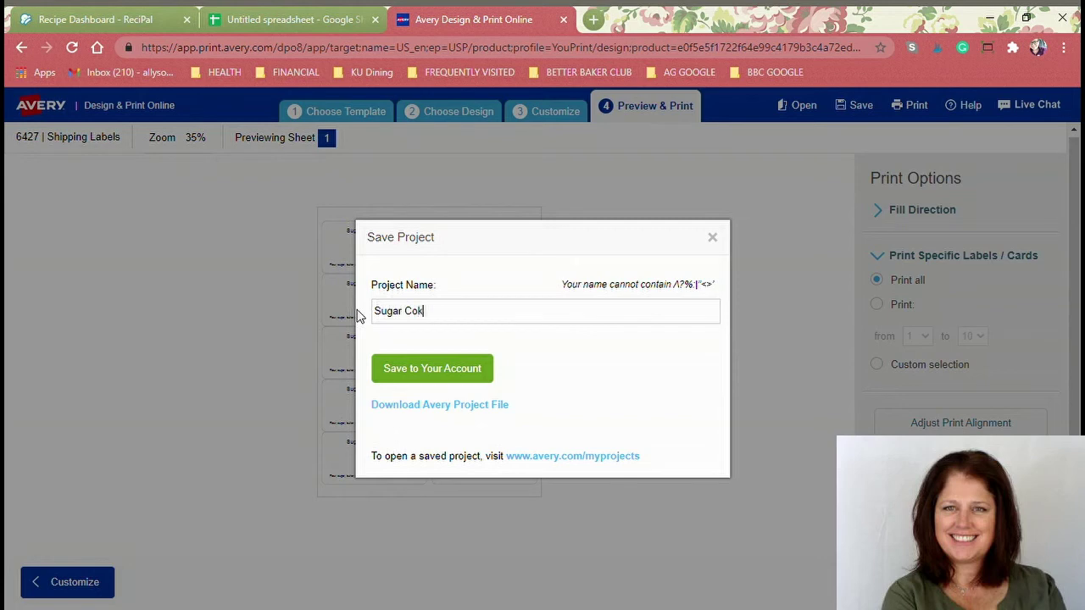
{"action": "key", "text": "BackSpace"}
{"action": "type", "text": "okie Cut Outs"}
{"action": "left_click", "coordinate": [424, 370]}
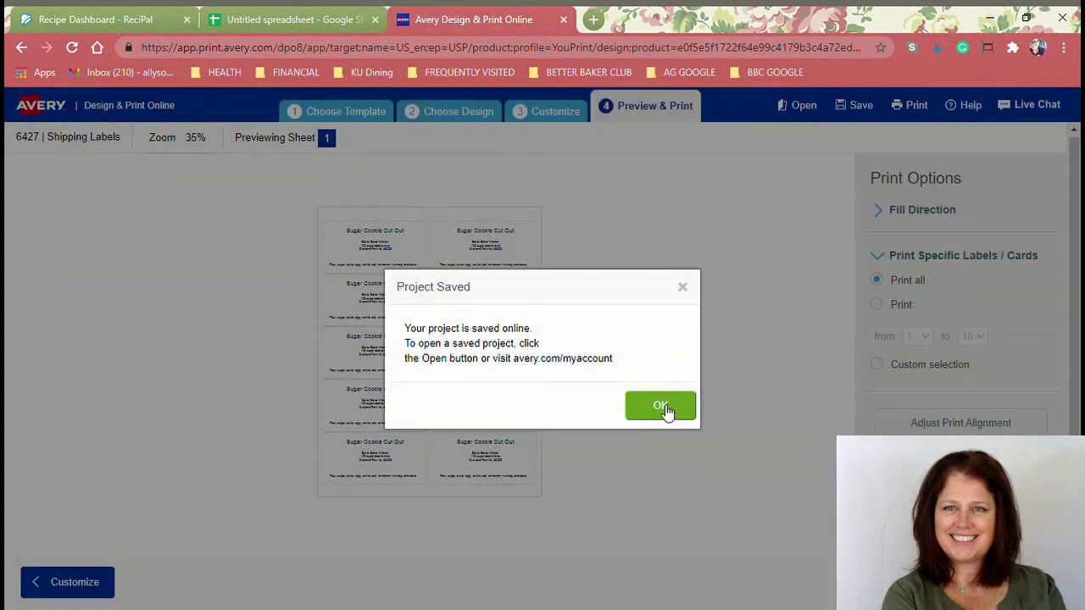
{"action": "left_click", "coordinate": [661, 407]}
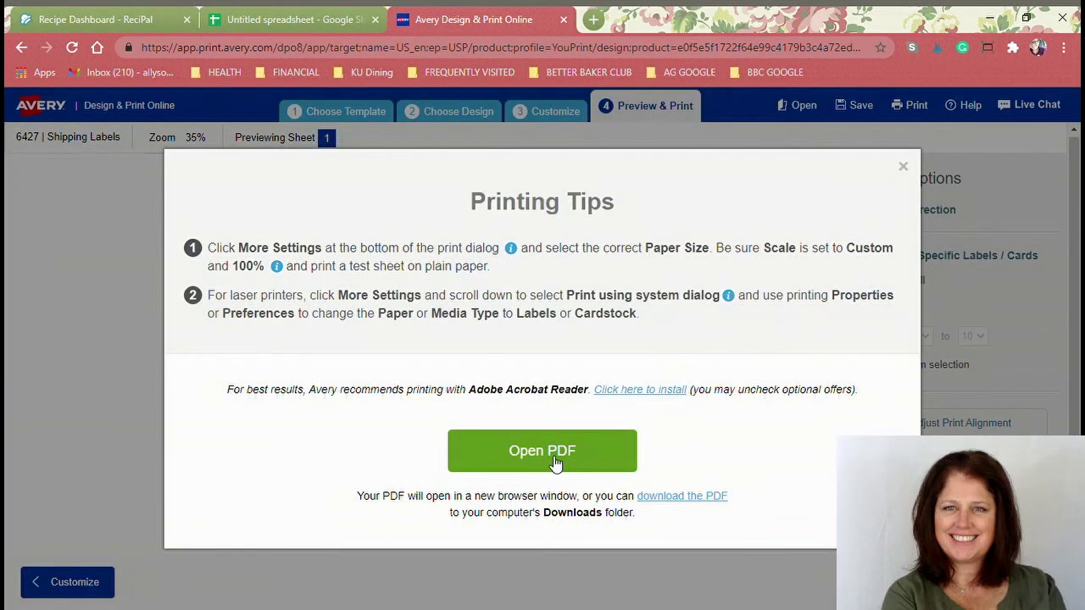
{"action": "left_click", "coordinate": [550, 465]}
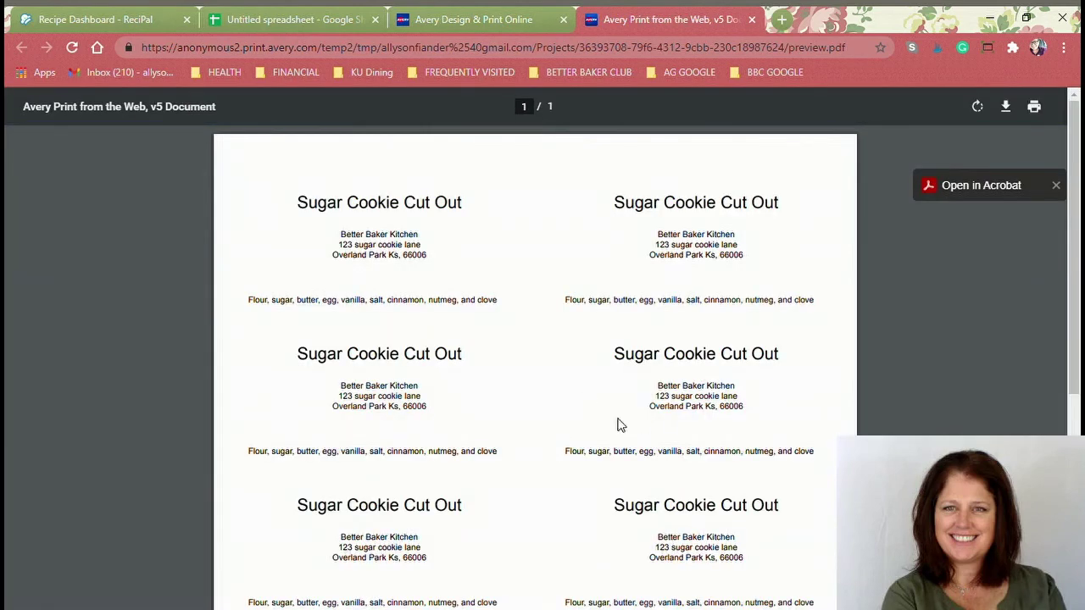
Step: Scroll through the label sheet PDF and dismiss the Open in Acrobat suggestion
{"action": "scroll", "coordinate": [575, 417], "scroll_direction": "down", "scroll_amount": 1}
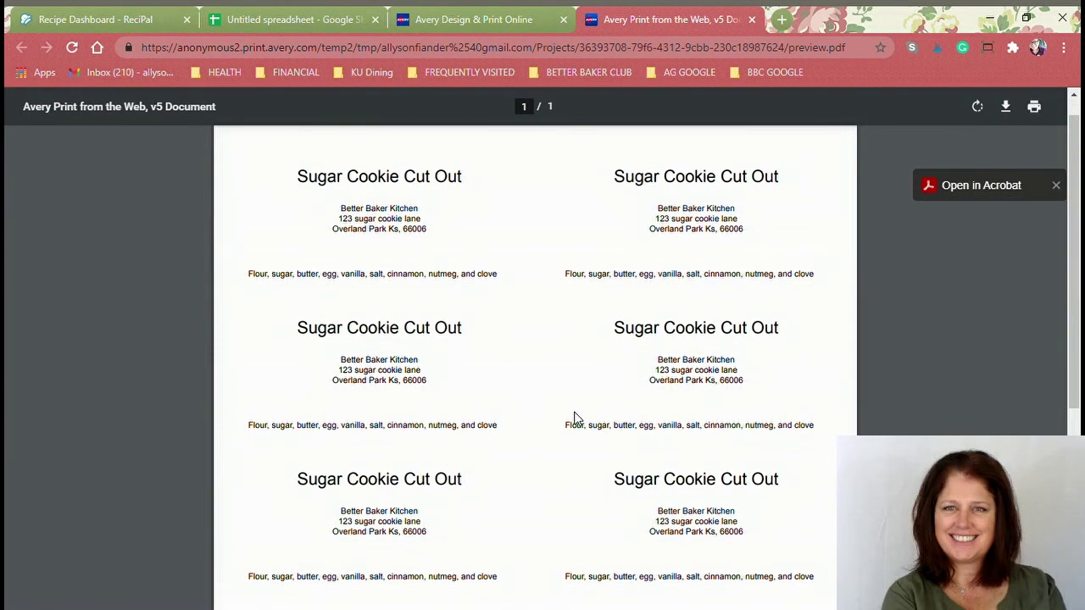
{"action": "scroll", "coordinate": [575, 418], "scroll_direction": "down", "scroll_amount": 3}
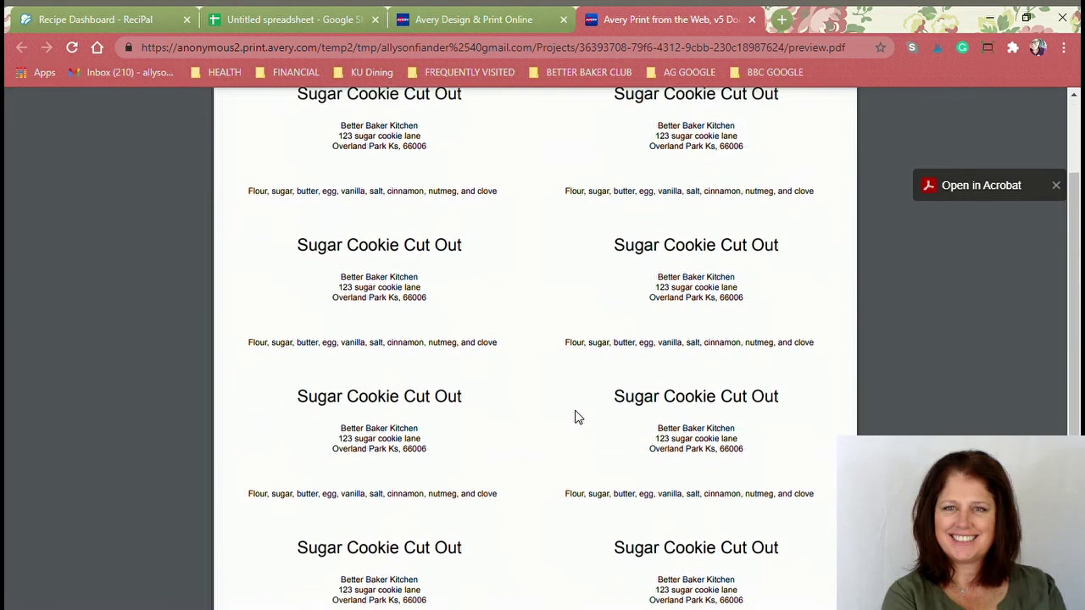
{"action": "scroll", "coordinate": [574, 418], "scroll_direction": "up", "scroll_amount": 3}
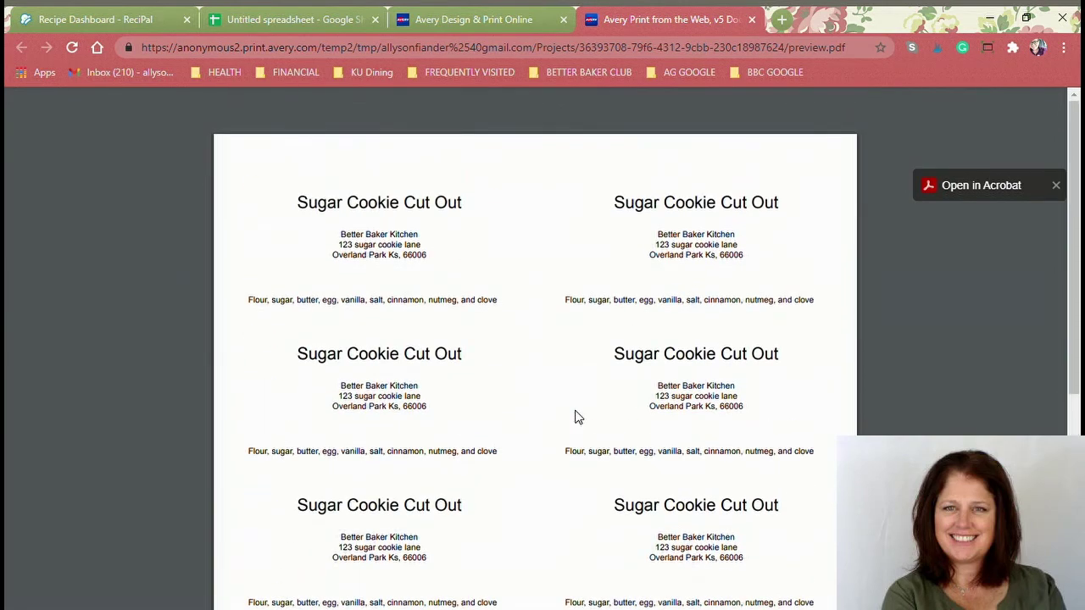
{"action": "left_click", "coordinate": [1055, 184]}
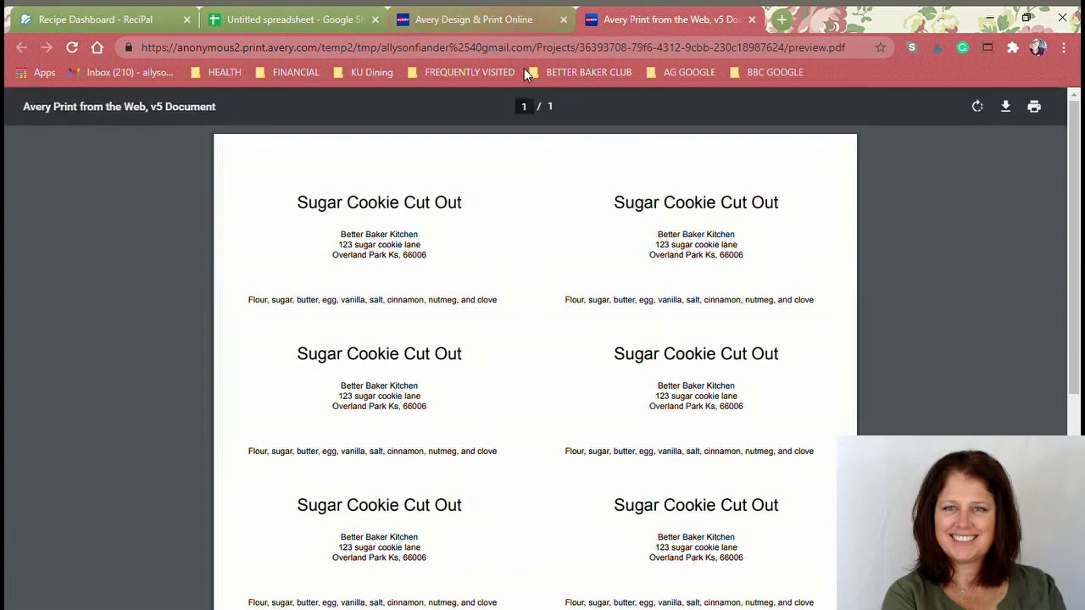
{"action": "left_click", "coordinate": [540, 18]}
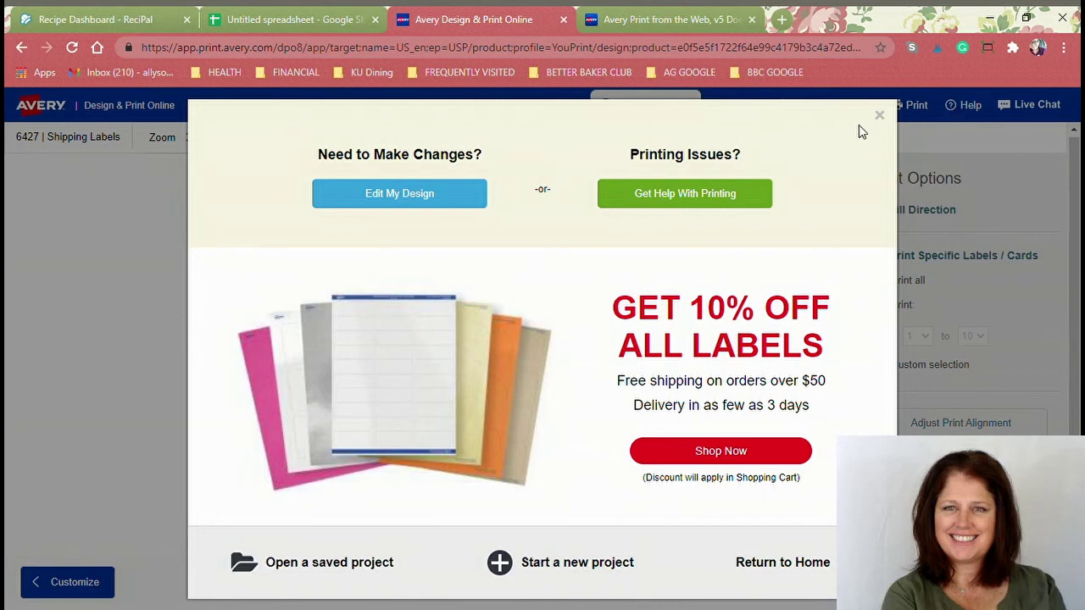
Step: Close the promotional offer and cancel the Choose Design start-over warning
{"action": "left_click", "coordinate": [879, 116]}
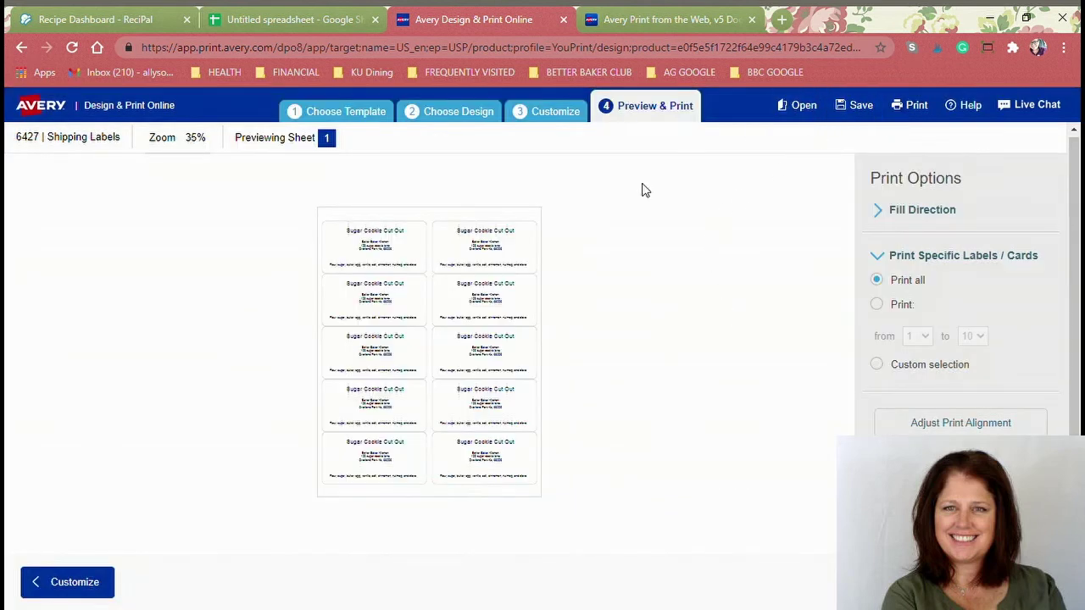
{"action": "left_click", "coordinate": [472, 112]}
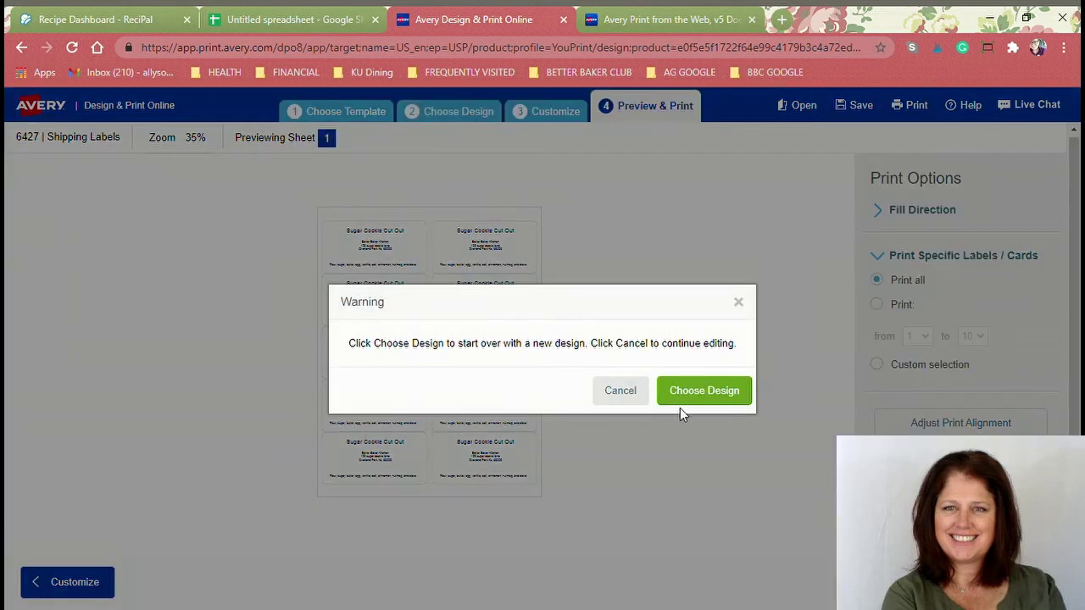
{"action": "left_click", "coordinate": [620, 392]}
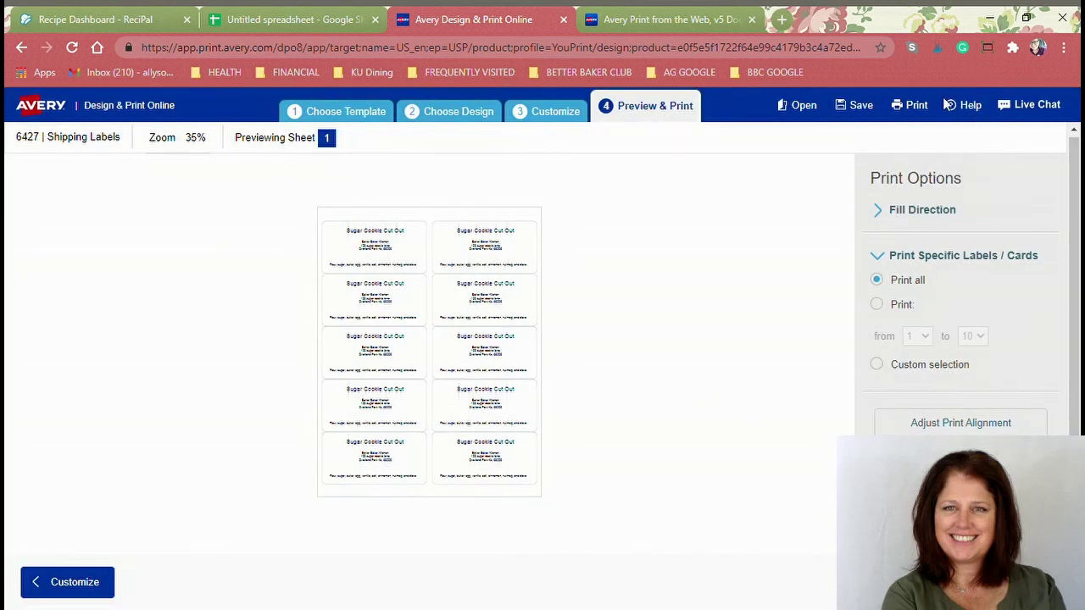
Step: Open Your Saved Projects and scroll through the 31 saved label projects
{"action": "left_click", "coordinate": [803, 105]}
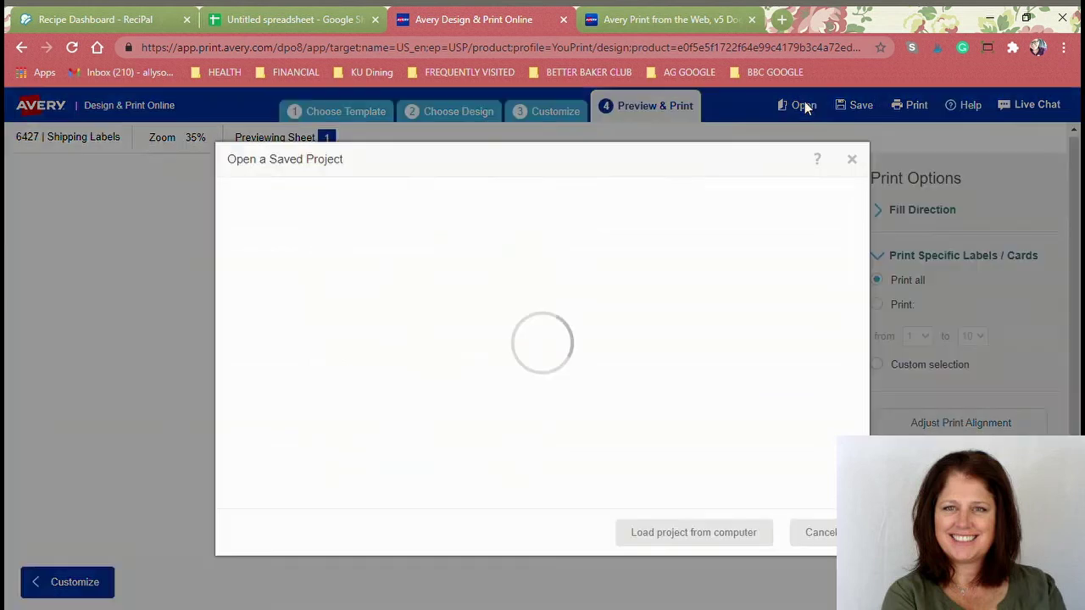
{"action": "scroll", "coordinate": [566, 349], "scroll_direction": "down", "scroll_amount": 2}
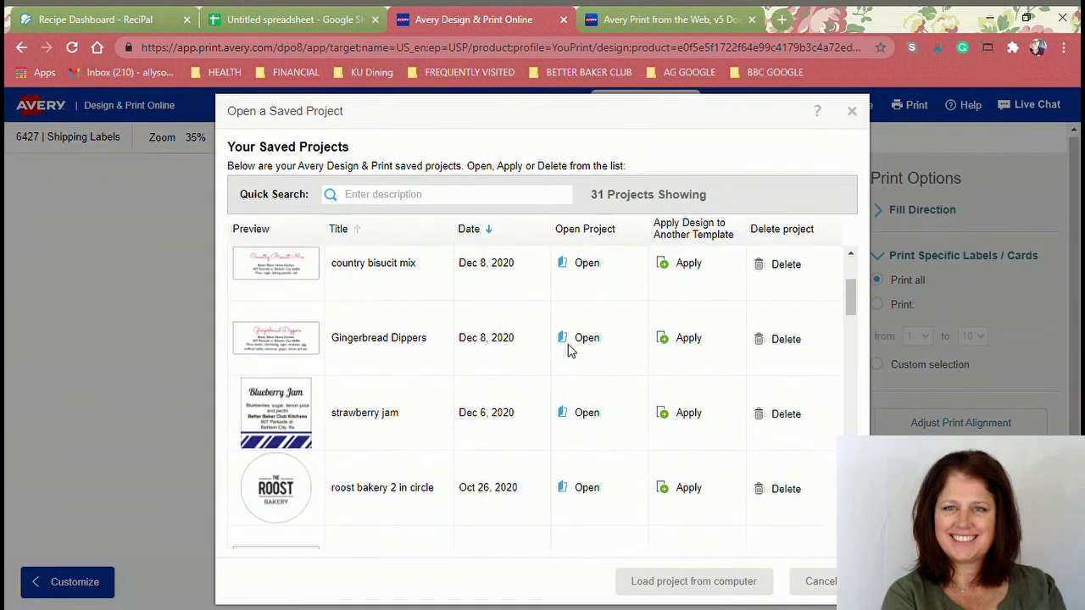
{"action": "scroll", "coordinate": [570, 351], "scroll_direction": "down", "scroll_amount": 6}
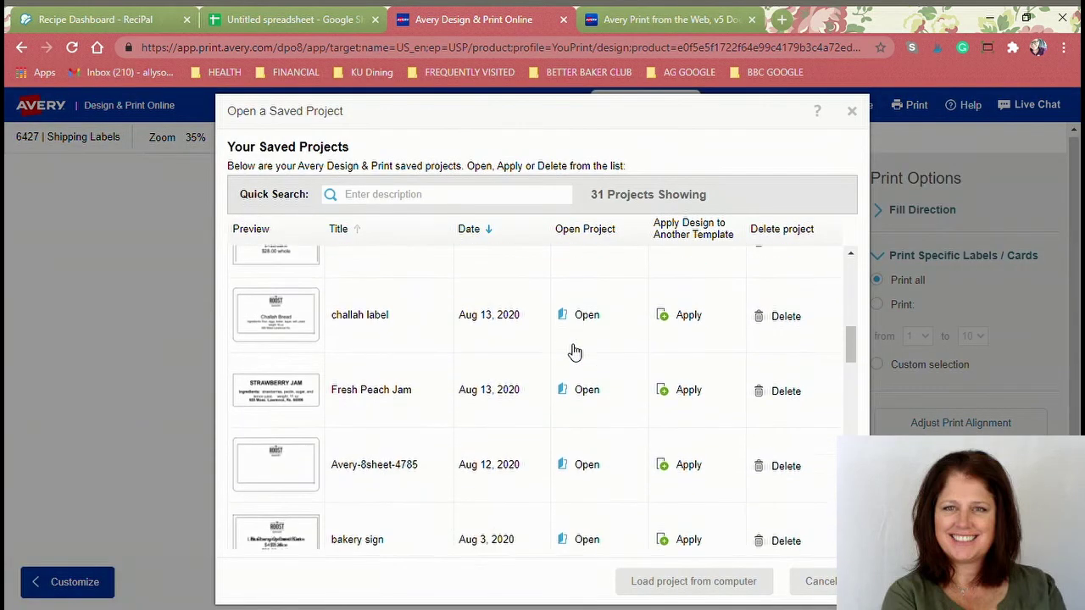
{"action": "scroll", "coordinate": [574, 351], "scroll_direction": "down", "scroll_amount": 4}
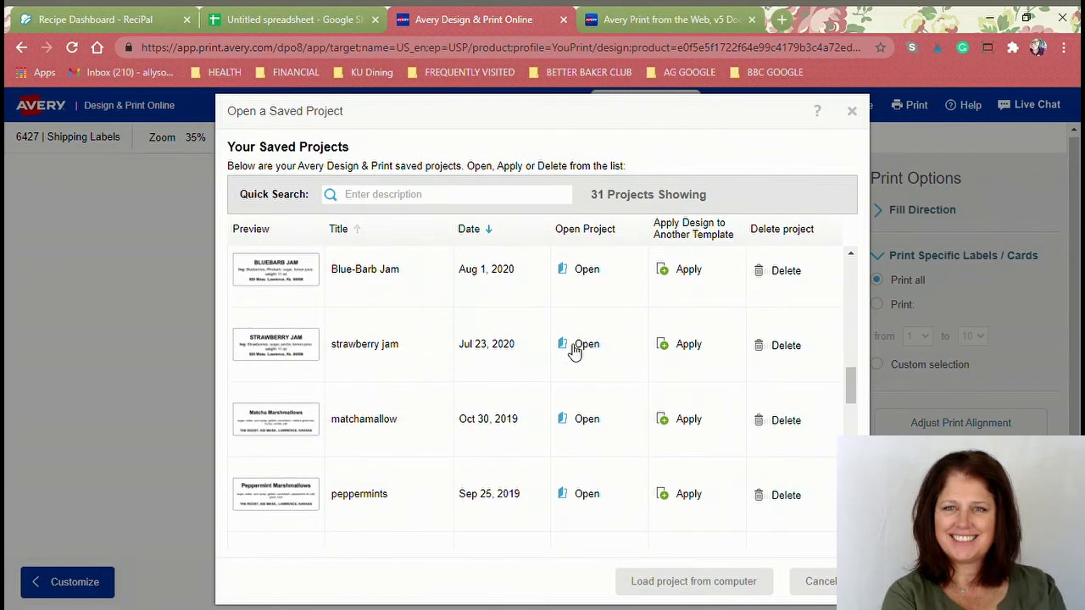
{"action": "scroll", "coordinate": [574, 351], "scroll_direction": "down", "scroll_amount": 6}
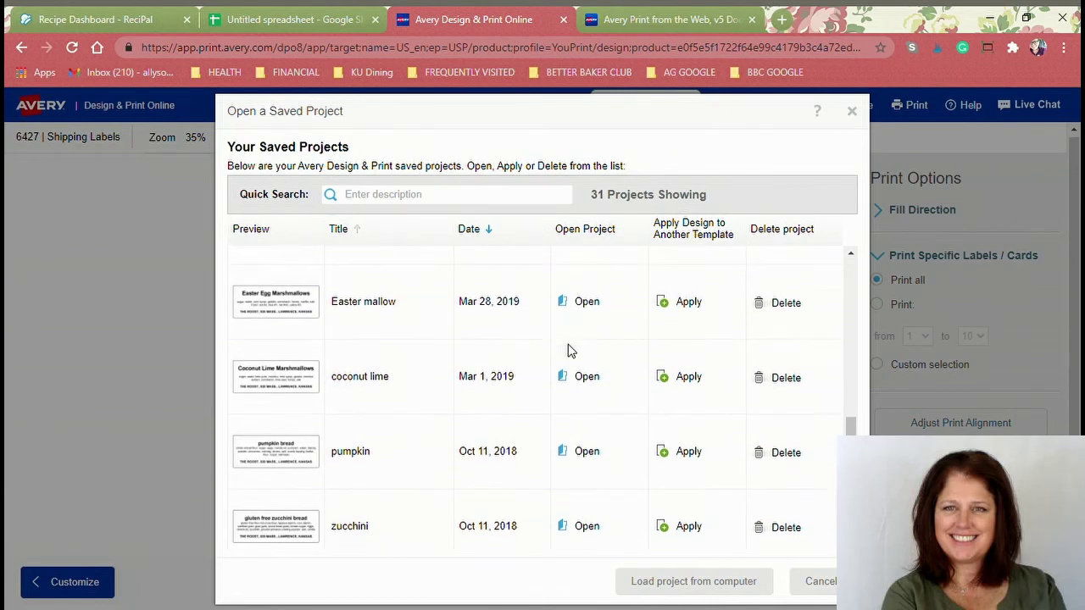
{"action": "scroll", "coordinate": [569, 351], "scroll_direction": "down", "scroll_amount": 2}
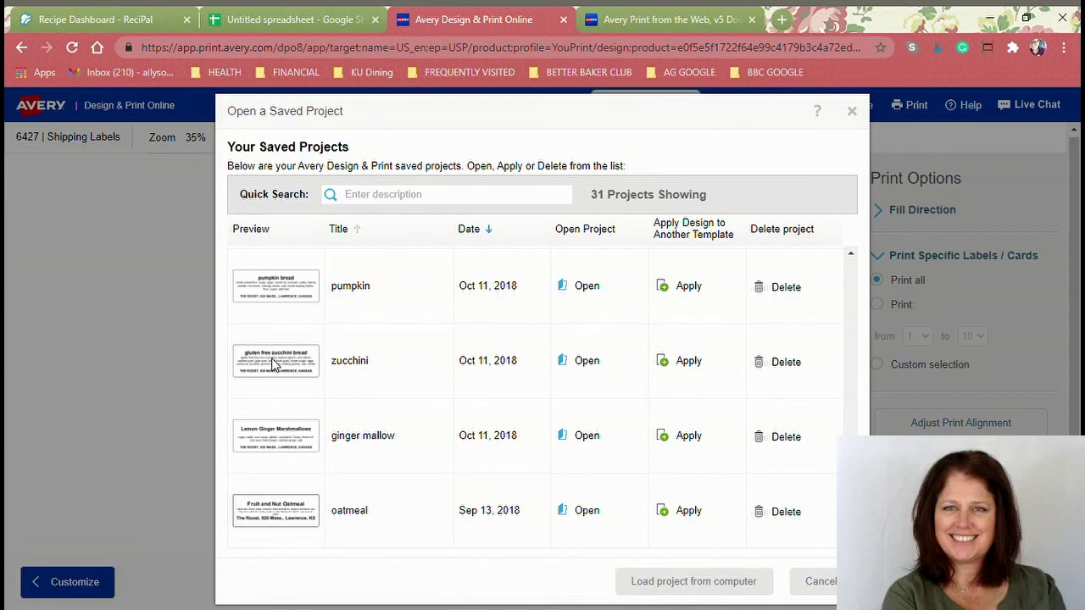
{"action": "scroll", "coordinate": [377, 428], "scroll_direction": "down", "scroll_amount": 2}
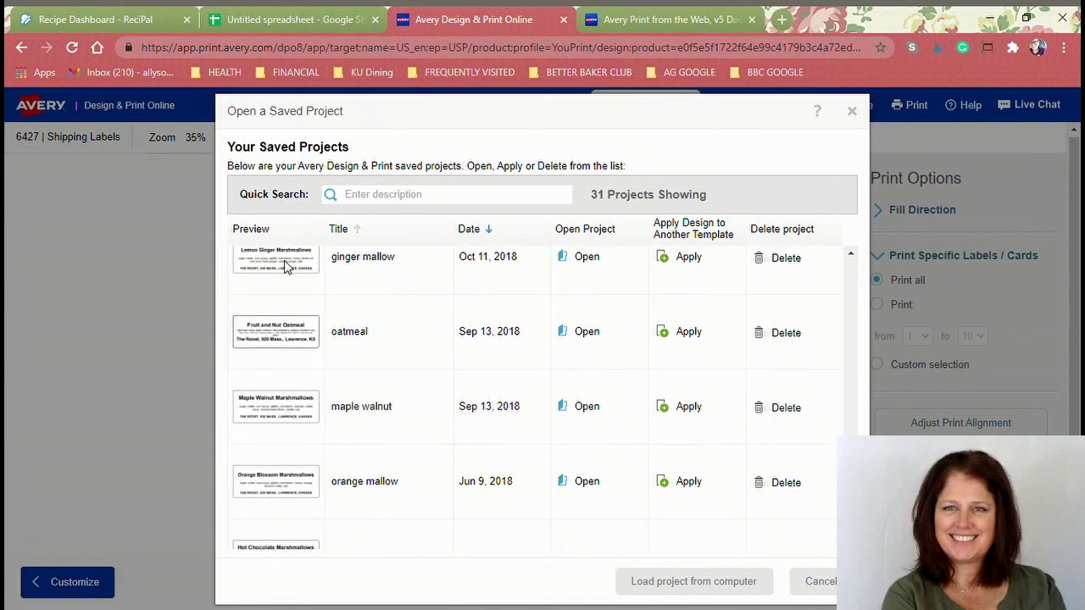
{"action": "scroll", "coordinate": [280, 268], "scroll_direction": "up", "scroll_amount": 5}
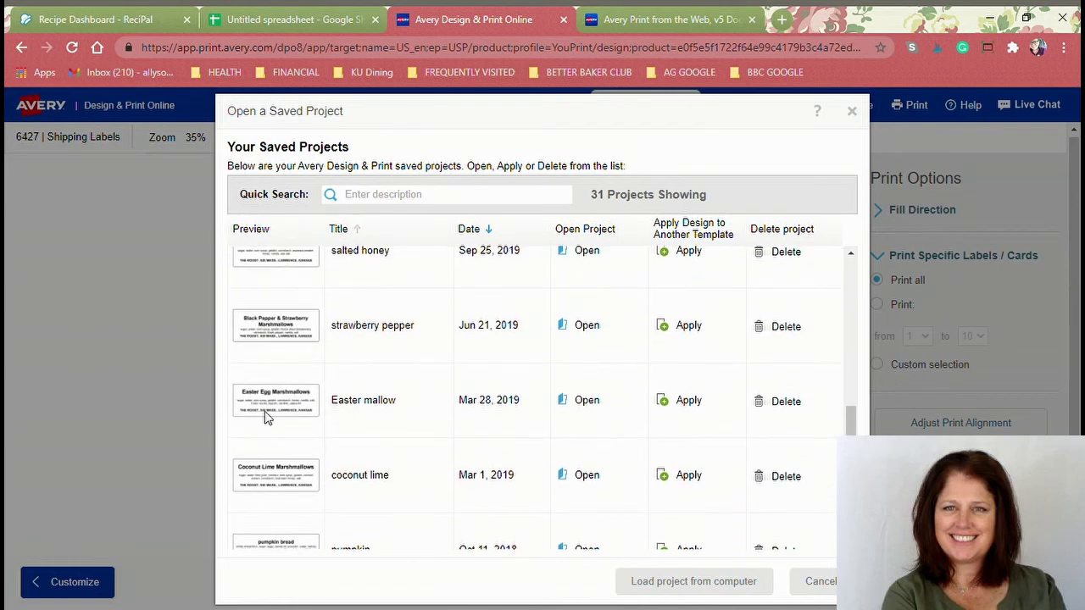
{"action": "scroll", "coordinate": [283, 498], "scroll_direction": "down", "scroll_amount": 2}
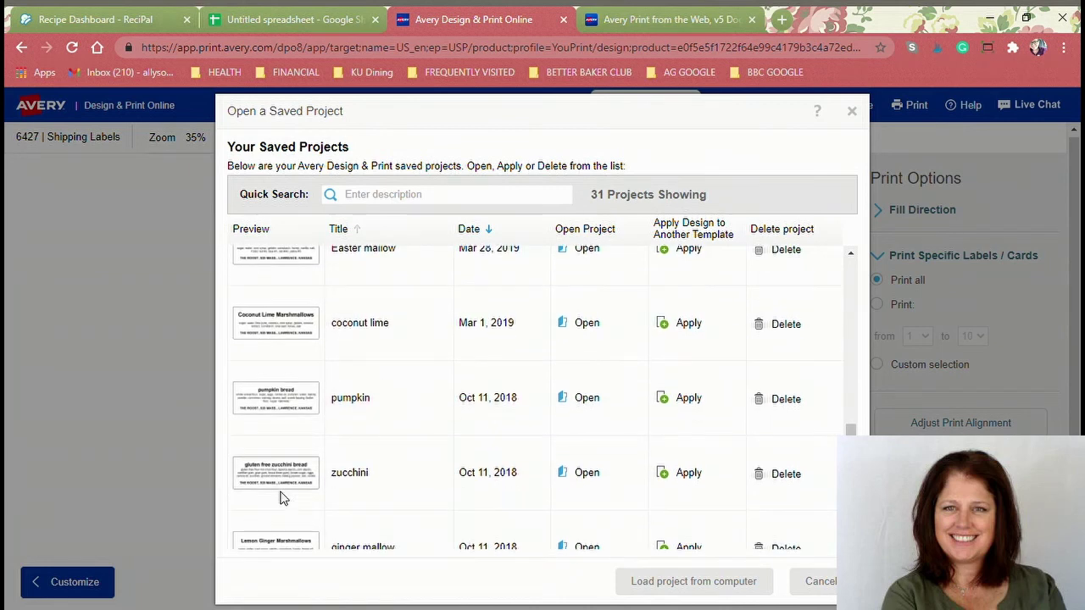
{"action": "mouse_move", "coordinate": [378, 481]}
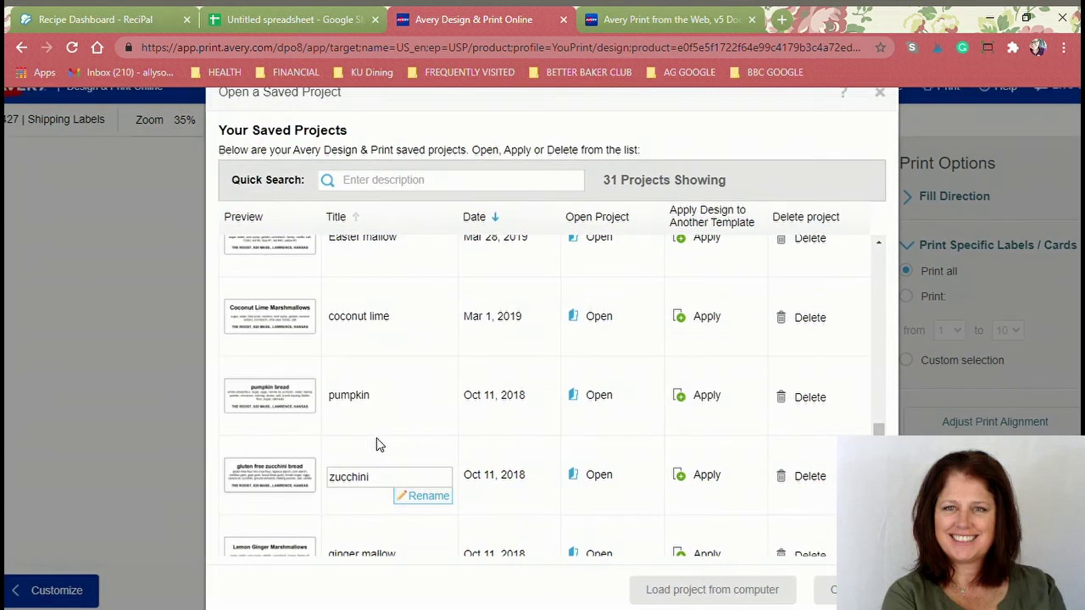
{"action": "scroll", "coordinate": [474, 254], "scroll_direction": "up", "scroll_amount": 5}
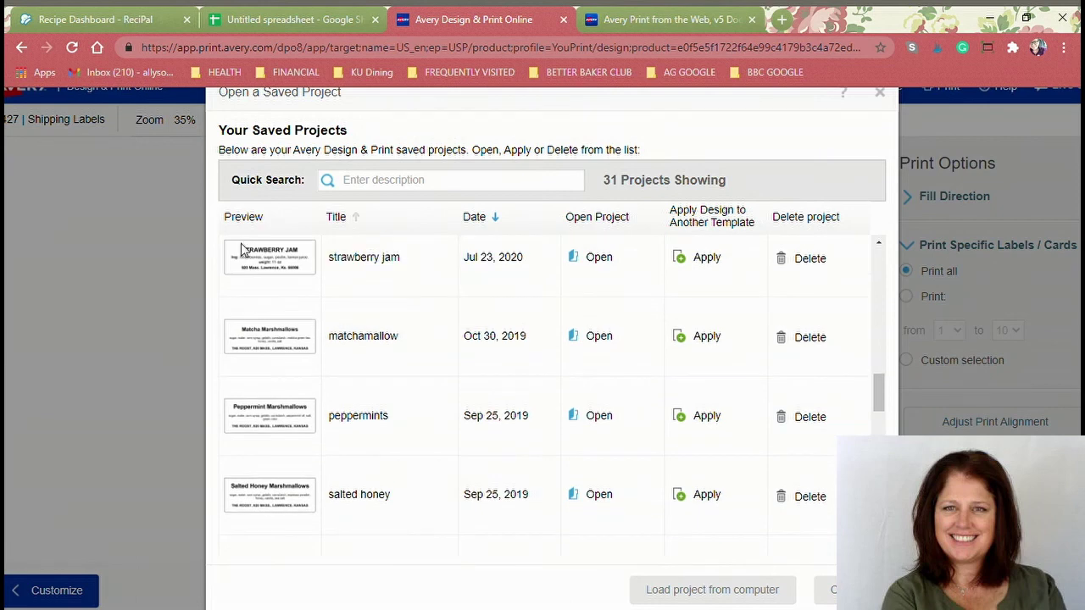